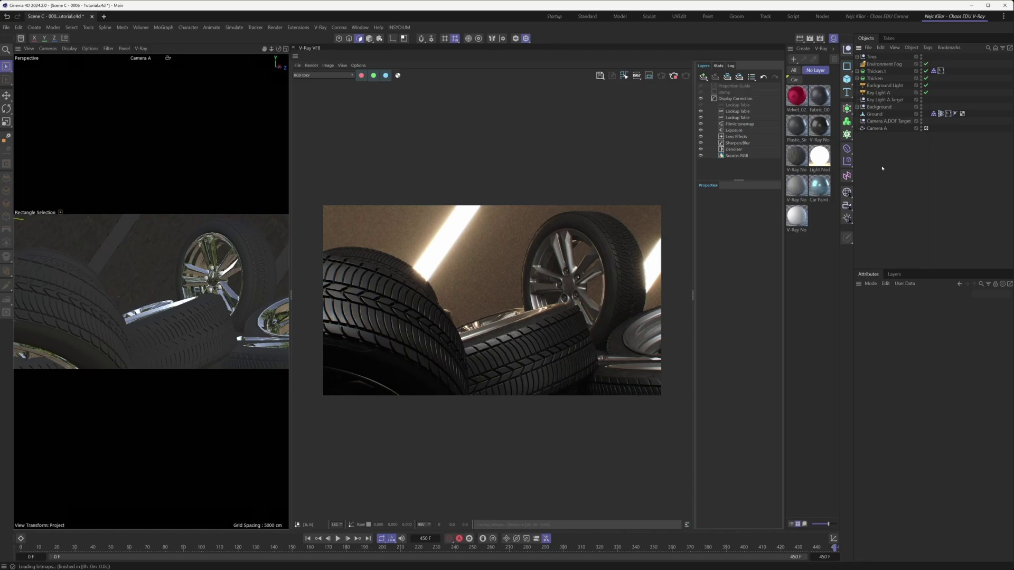
Step: Add a V-Ray Physical Camera tag to Camera A and clear the object selection
right_click(875, 129)
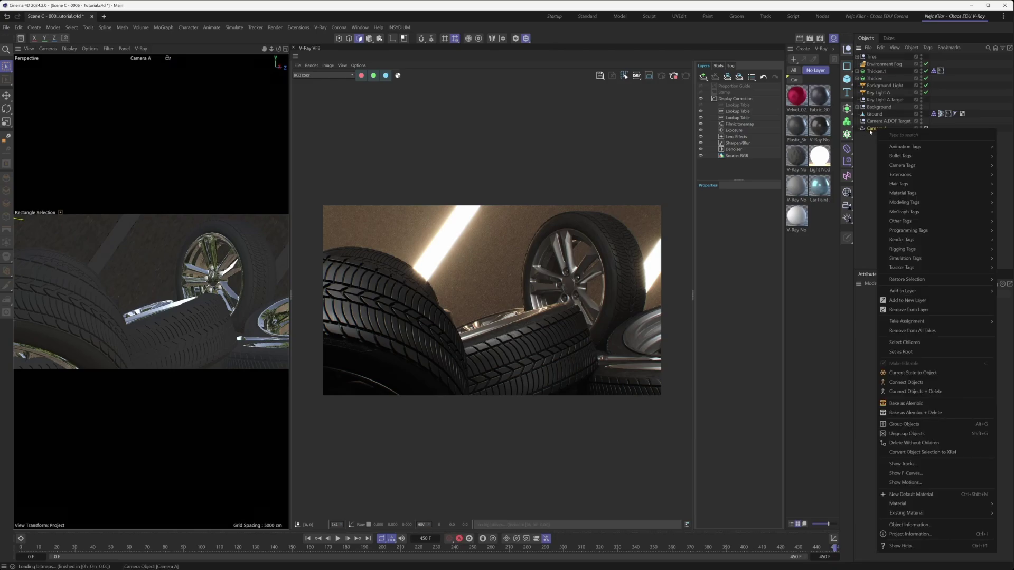
mouse_move(901, 174)
mouse_move(857, 185)
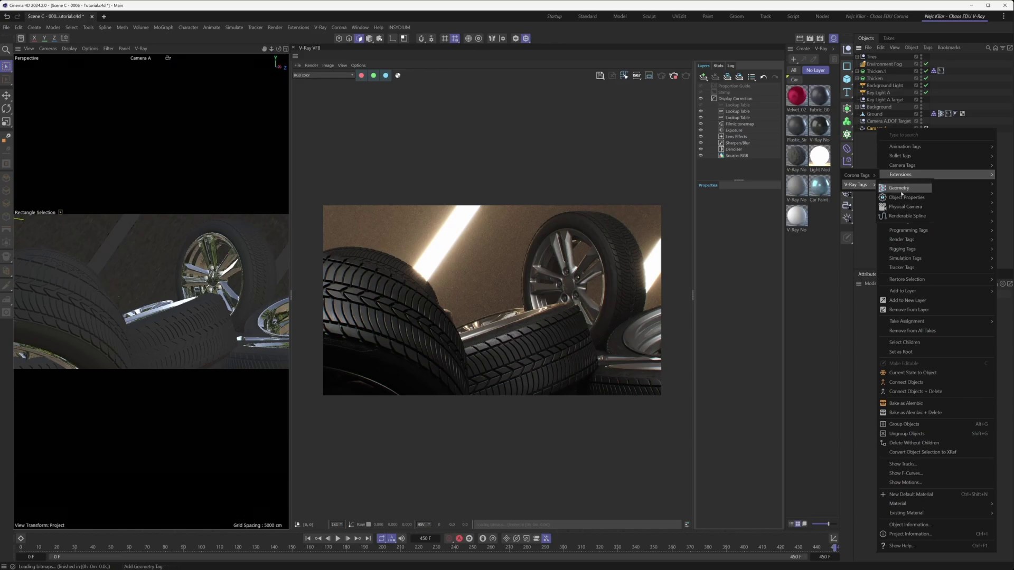
click(905, 207)
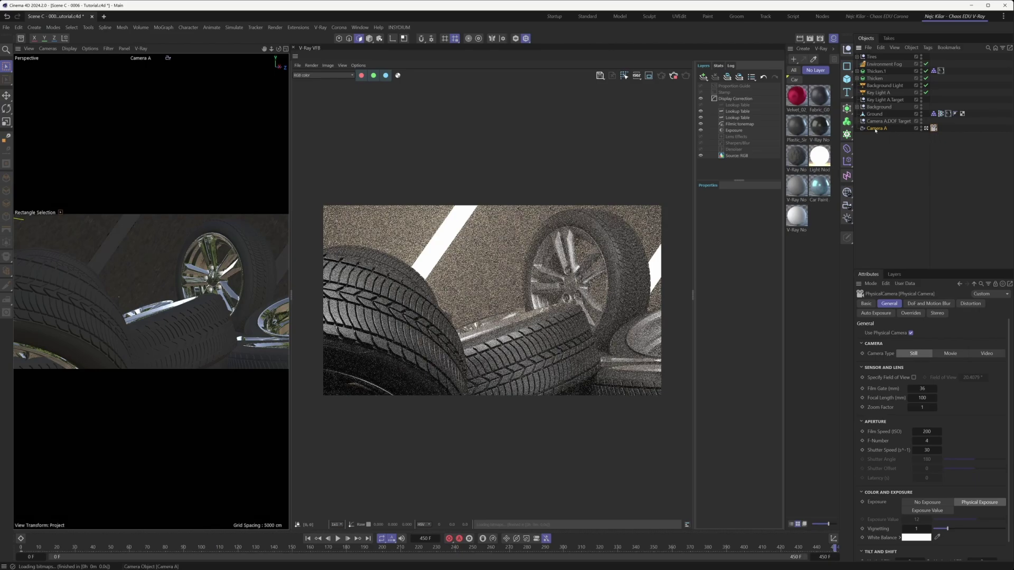
click(912, 173)
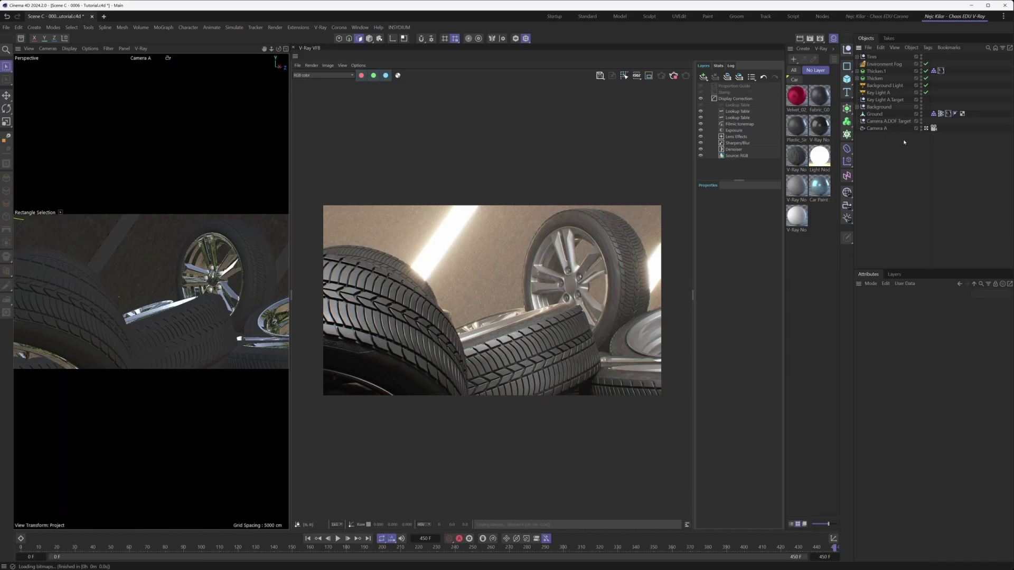
Step: Create an additional V-Ray Physical Camera and place it directly above Camera A in the object hierarchy
click(320, 27)
mouse_move(332, 134)
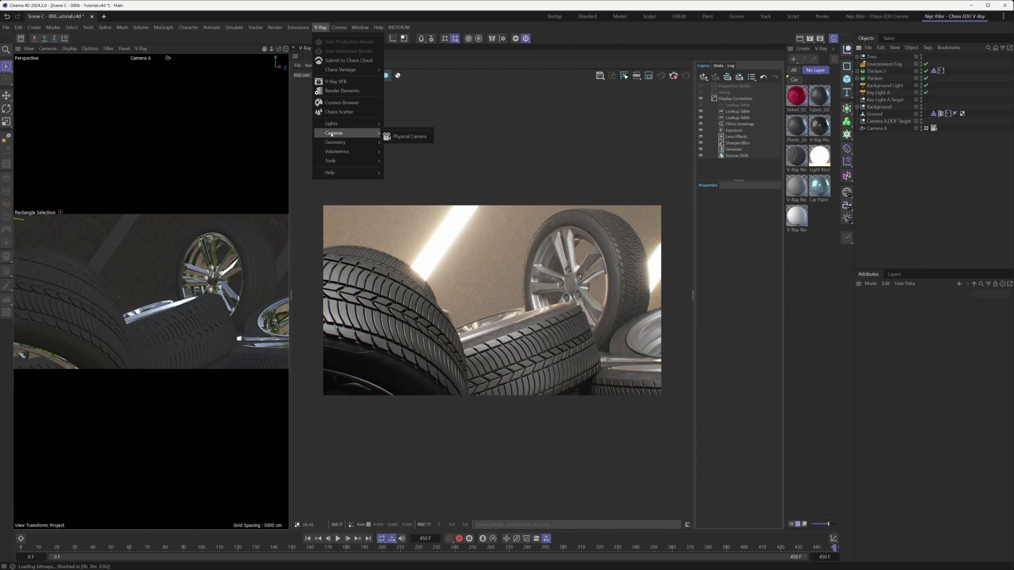
click(409, 136)
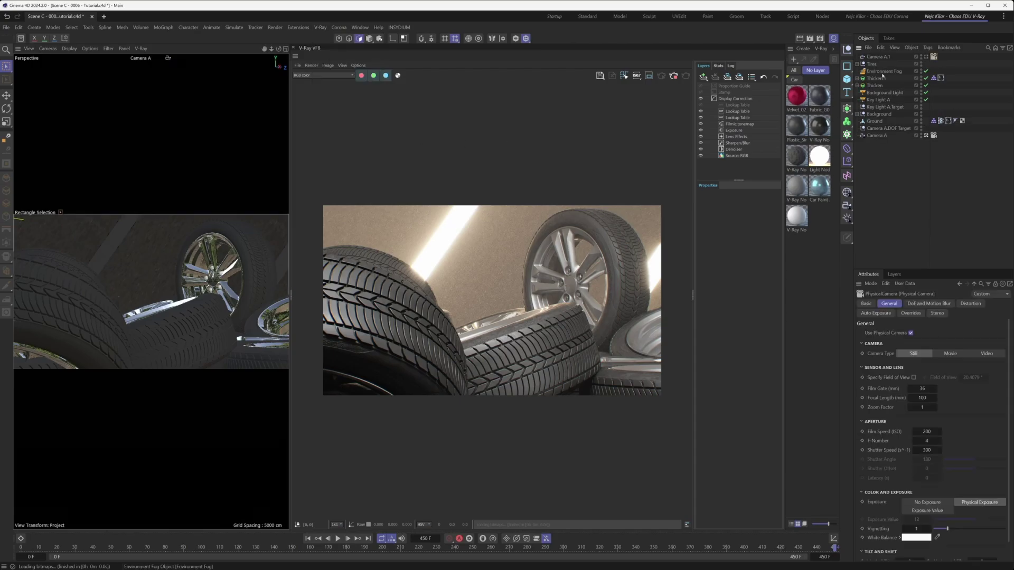
drag(912, 61, 885, 132)
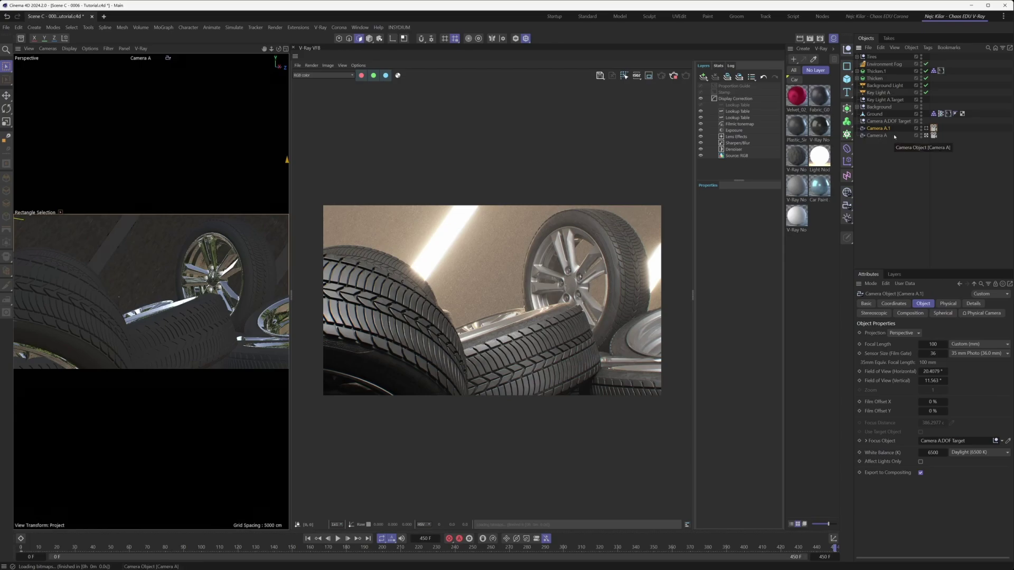
click(892, 143)
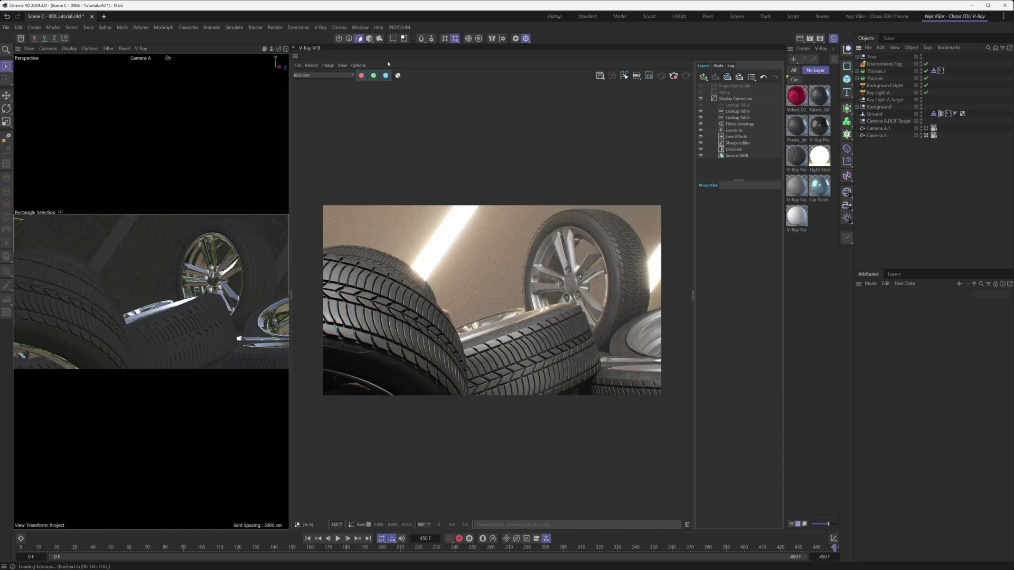
click(319, 28)
mouse_move(348, 133)
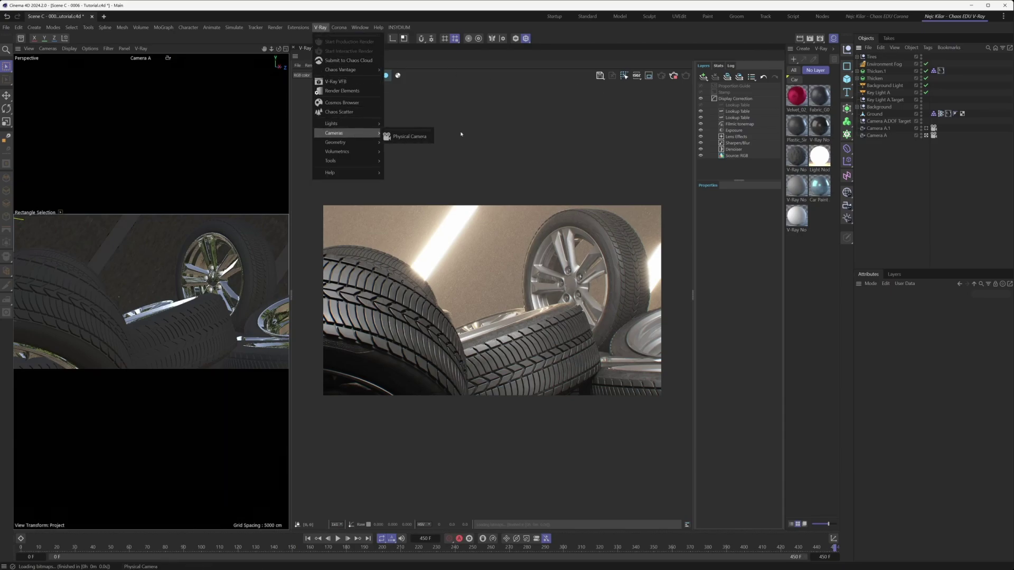
key(Escape)
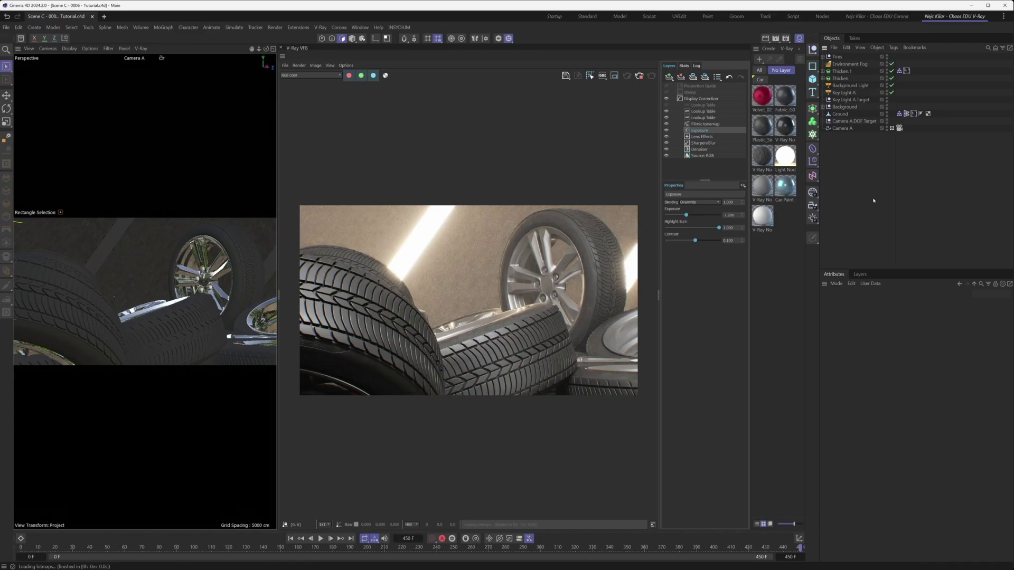
Step: In Camera A's Physical Camera tag, set the F-Number to 8 and the Film Speed (ISO) to 800
click(900, 129)
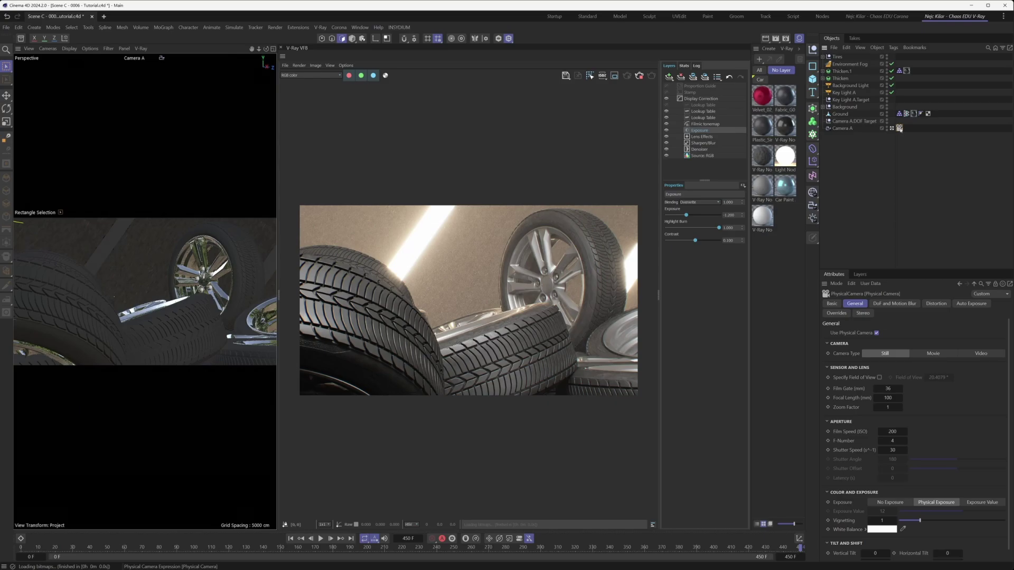
scroll(950, 409, down, 1)
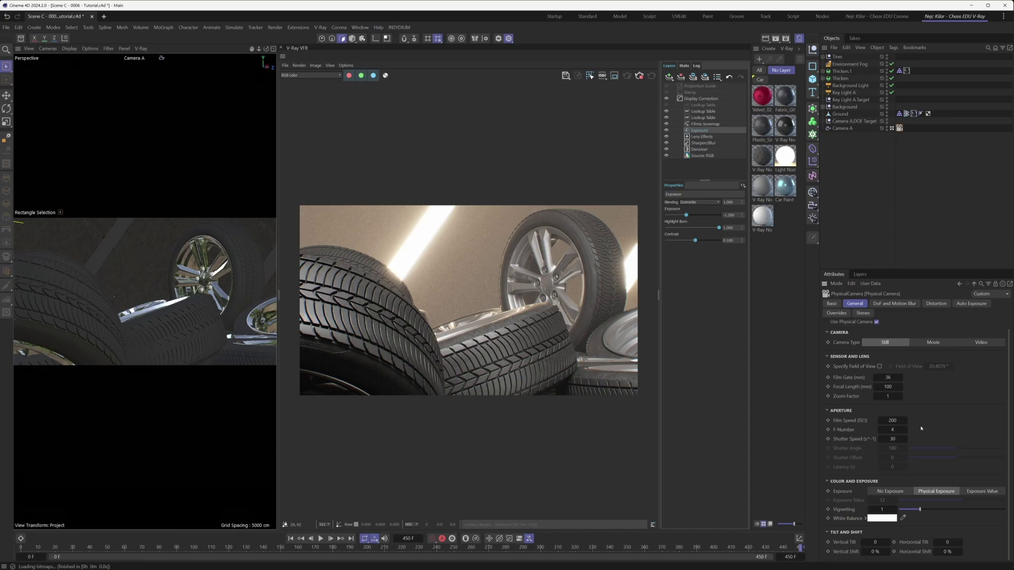
click(894, 431)
key(Return)
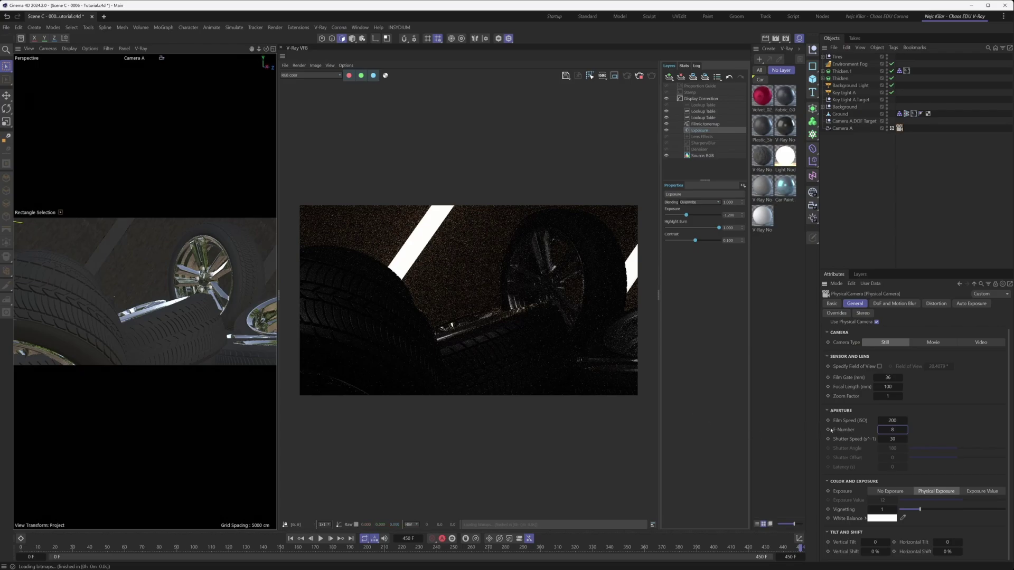
double_click(898, 421)
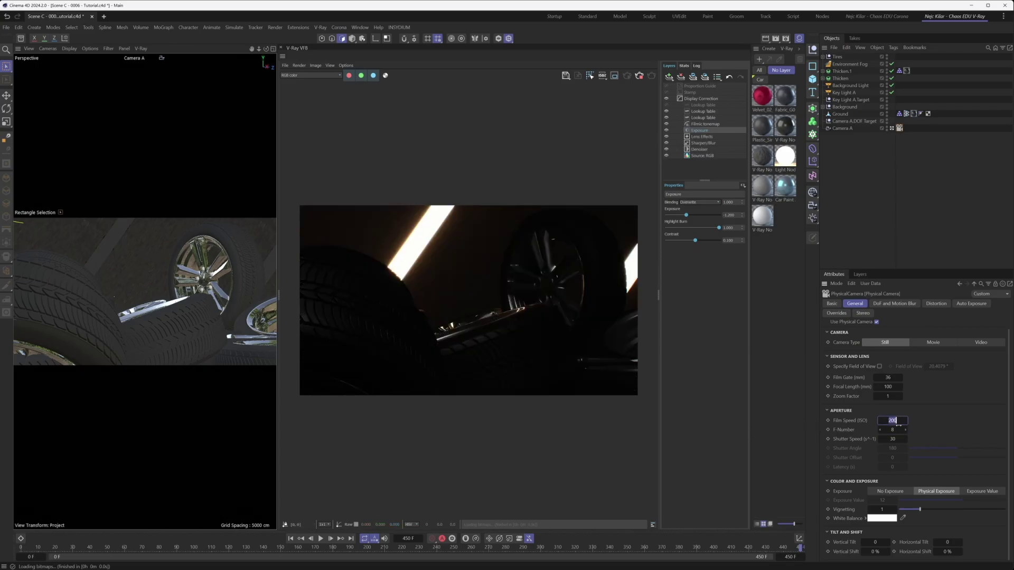
text(800)
key(Return)
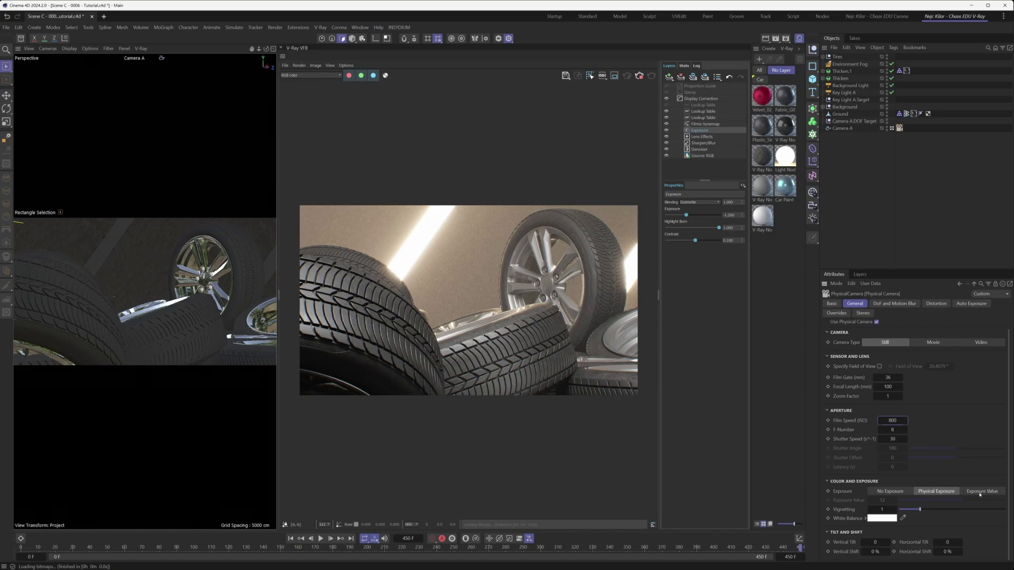
Step: Switch the exposure mode to Exposure Value, trying F-Numbers 1 and 2 and an exposure value of 11
click(980, 491)
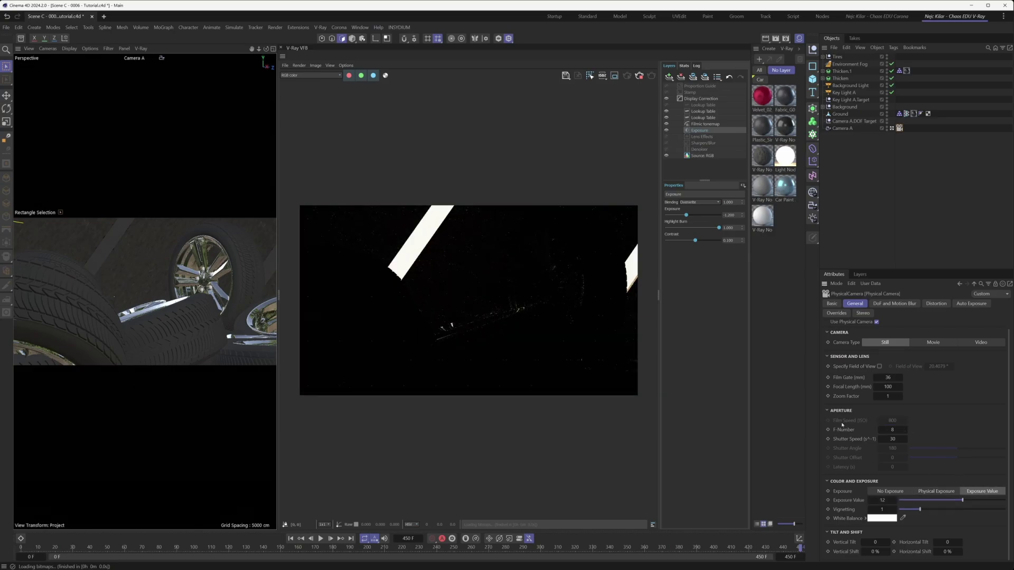
click(890, 430)
text(1)
key(Return)
double_click(894, 430)
text(2)
mouse_move(958, 503)
mouse_down()
mouse_move(946, 503)
mouse_move(958, 502)
mouse_up()
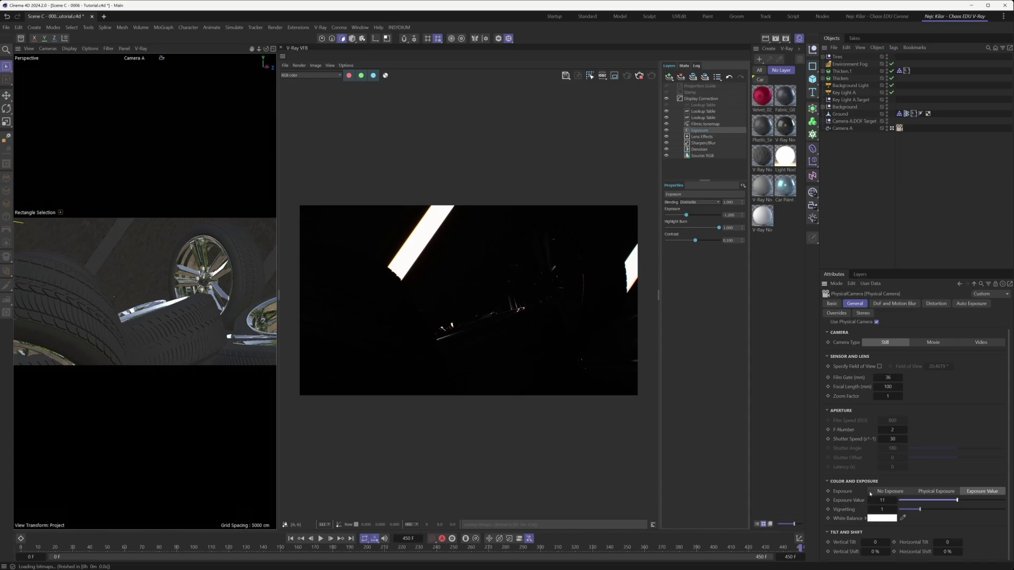
Step: Set the camera's exposure mode to No Exposure and its F-Number to 8
click(890, 492)
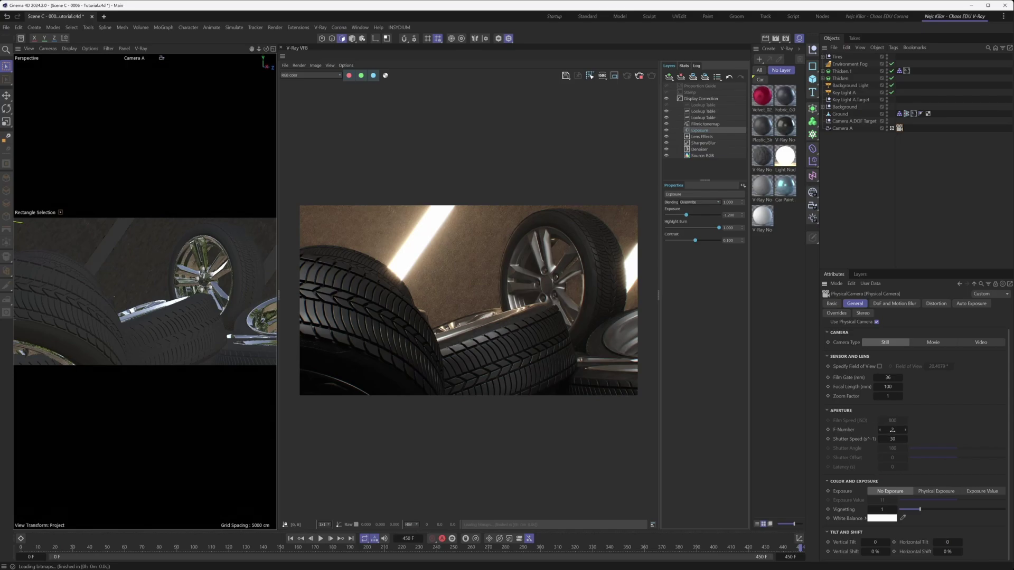
double_click(893, 430)
text(8)
key(Return)
Step: Test the frame buffer's Exposure layer with both Exposure Value and No Exposure modes, finishing on No Exposure with the layer's exposure at -1.2
drag(686, 215, 687, 216)
click(974, 491)
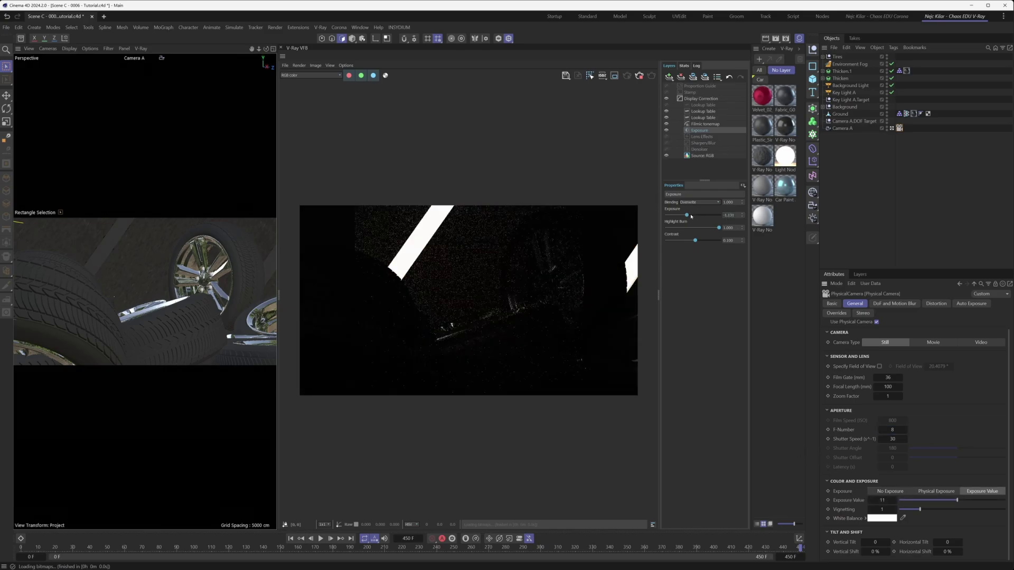
mouse_move(686, 215)
mouse_down()
mouse_move(698, 215)
mouse_move(687, 216)
mouse_up()
click(890, 492)
click(728, 215)
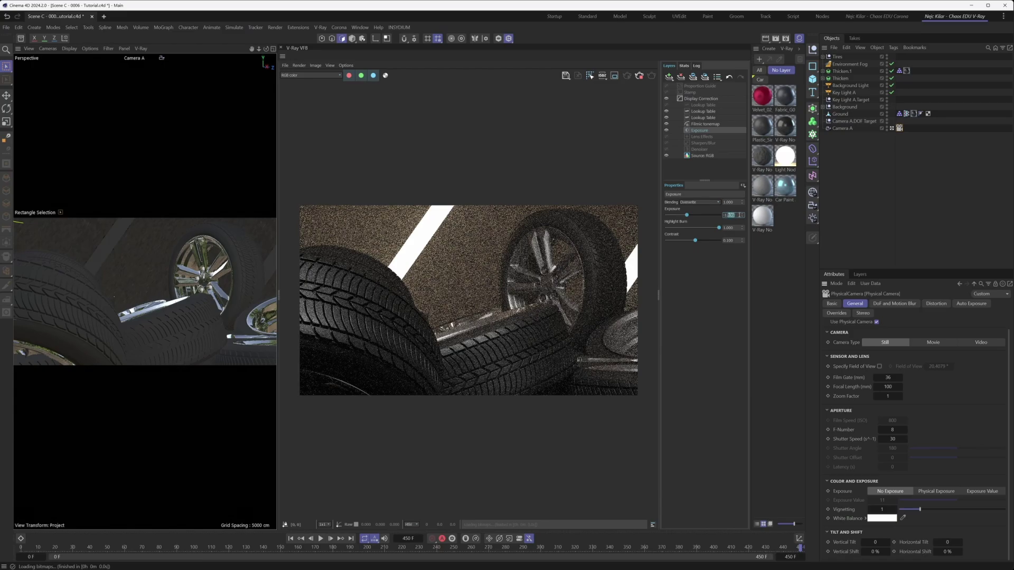
text(-1.2)
key(Return)
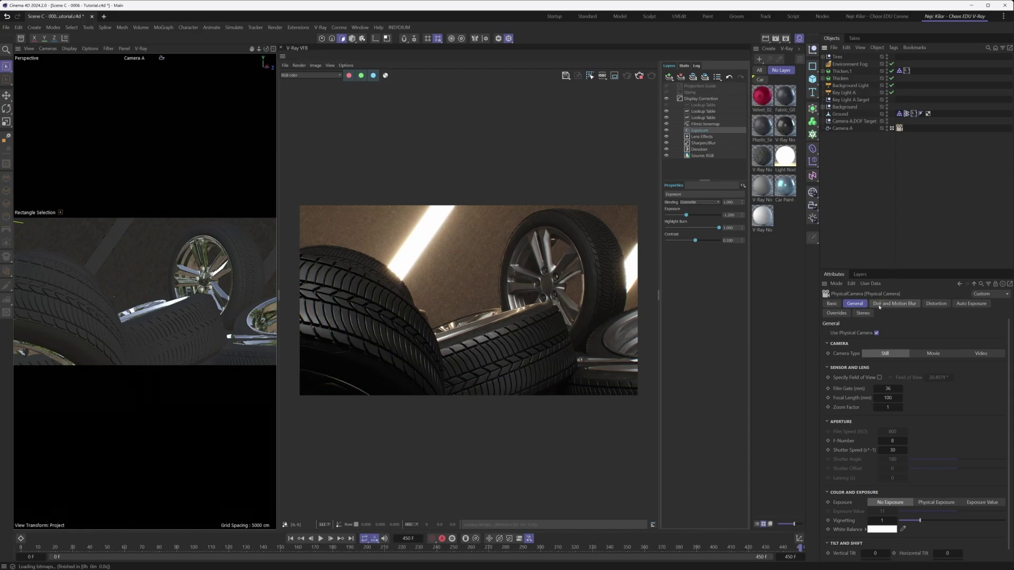
Step: Enable Depth of Field for the physical camera and set its F-Number to 3
click(910, 305)
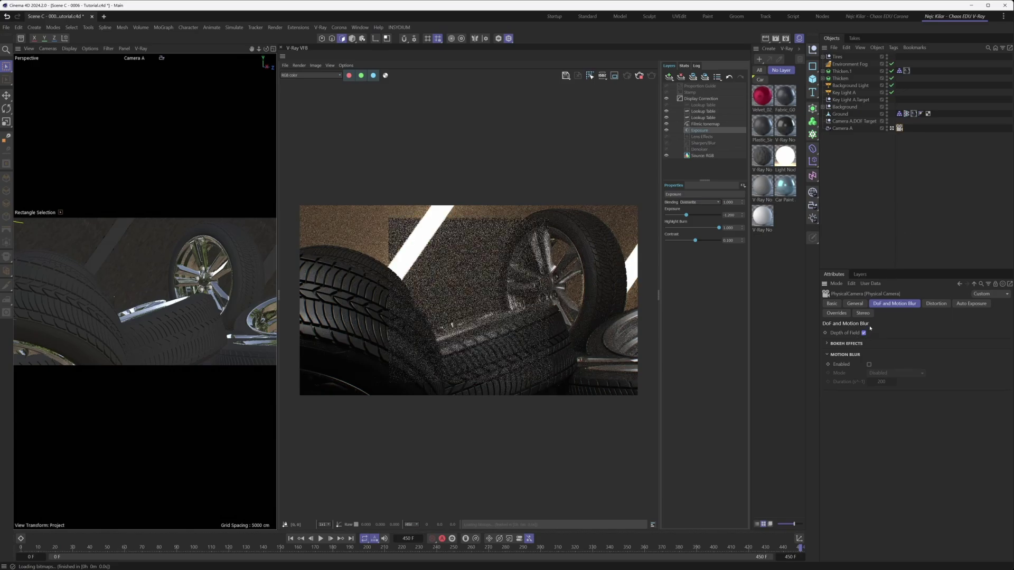
click(855, 304)
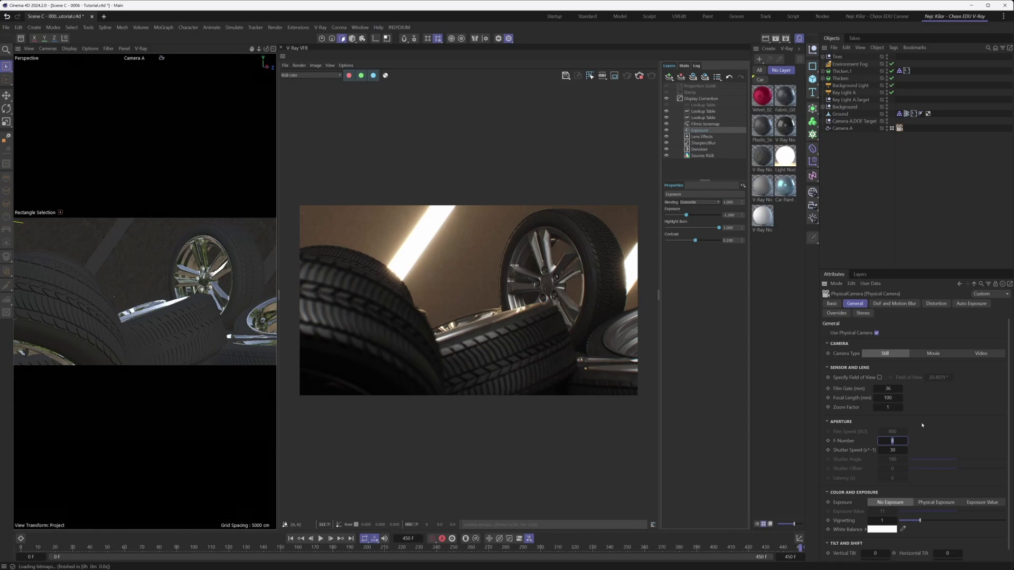
text(3)
key(Return)
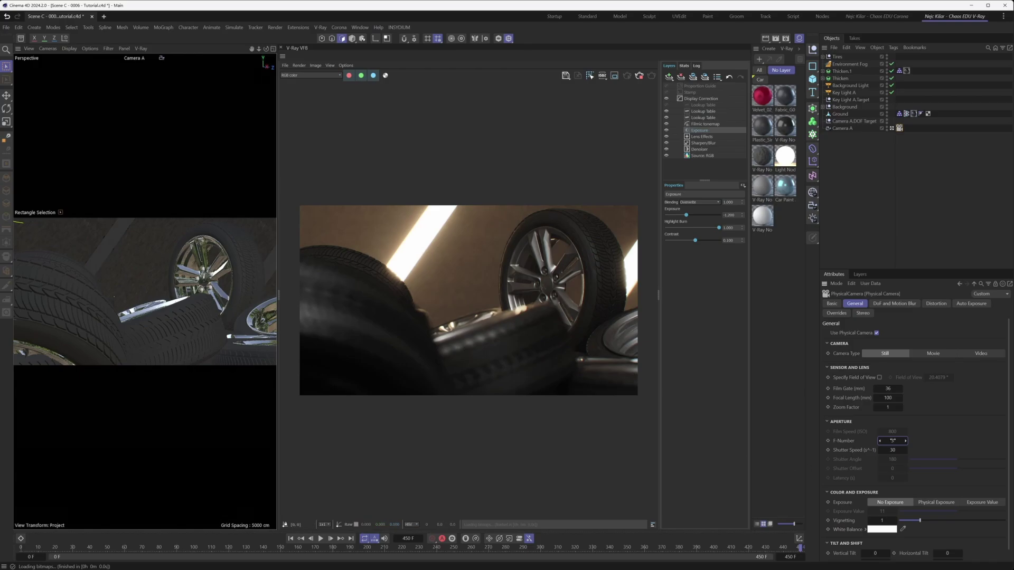
Step: Compare the depth of field blur by alternating the F-Number between 8 and 3, ending at 8
double_click(893, 440)
text(8)
key(Return)
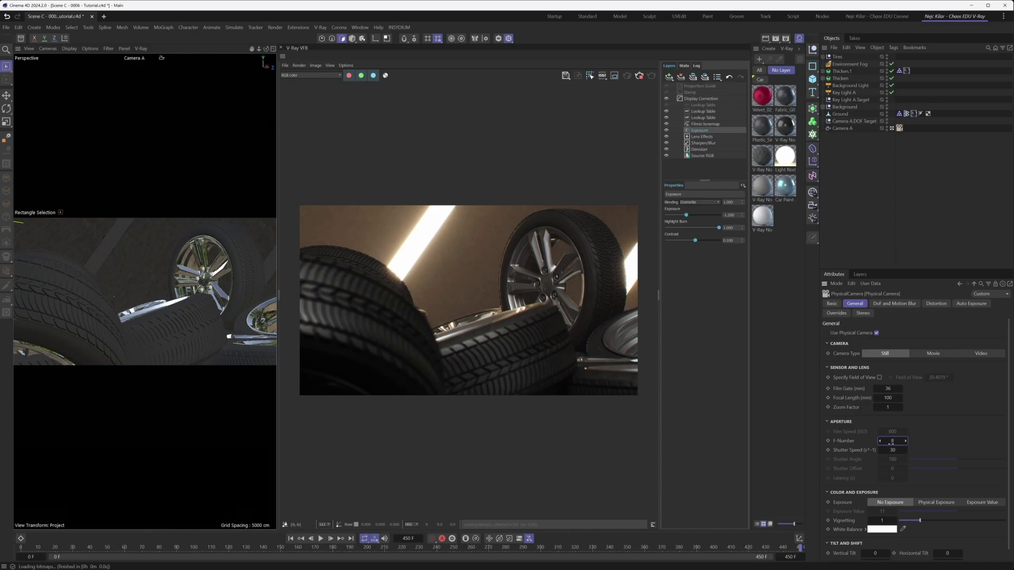
click(893, 441)
text(3)
key(Return)
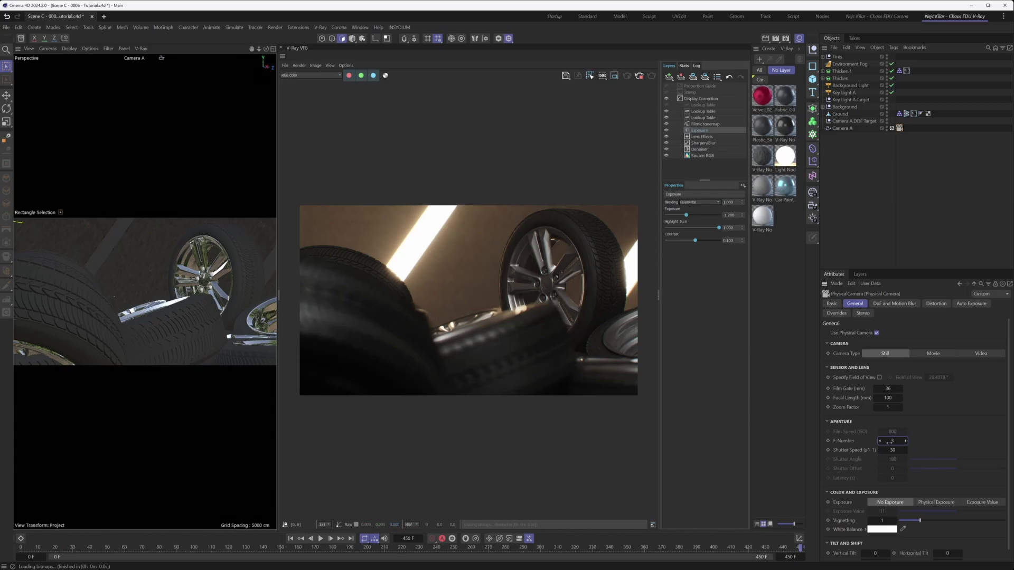
text(8)
key(Return)
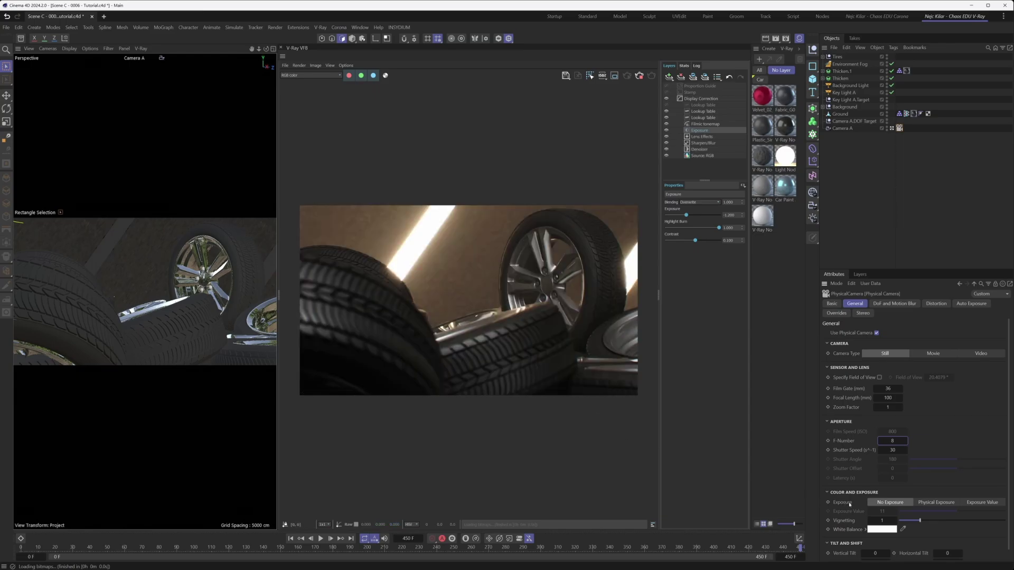
Step: Change the exposure mode to Exposure Value with a value of 9 and set the F-Number to 3
click(983, 503)
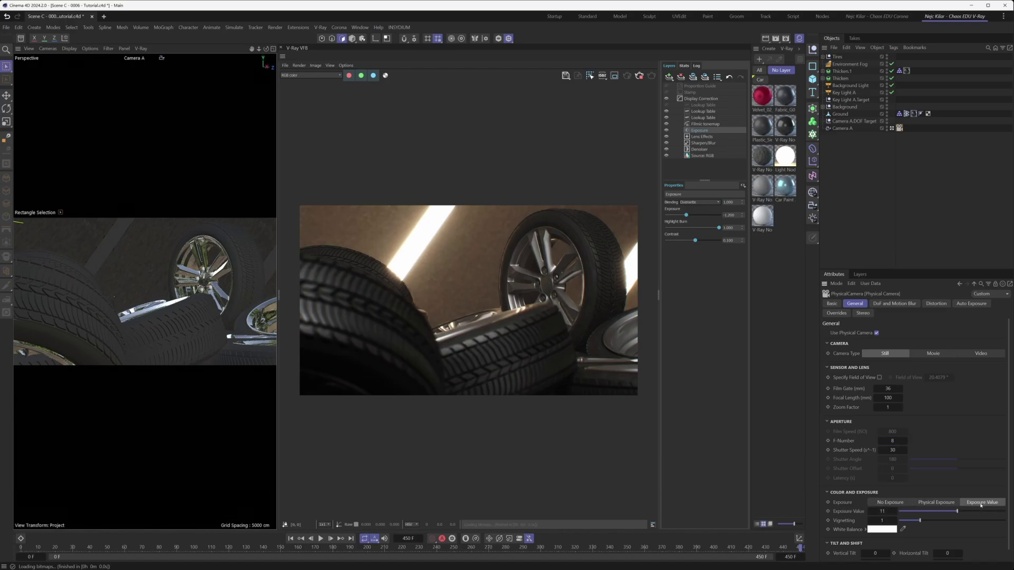
drag(957, 512, 948, 512)
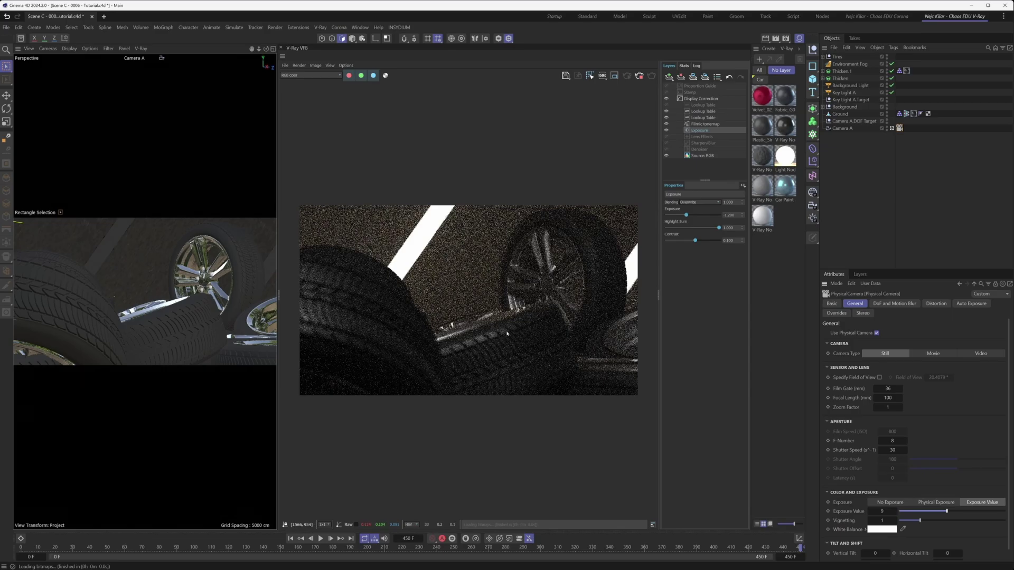
click(892, 441)
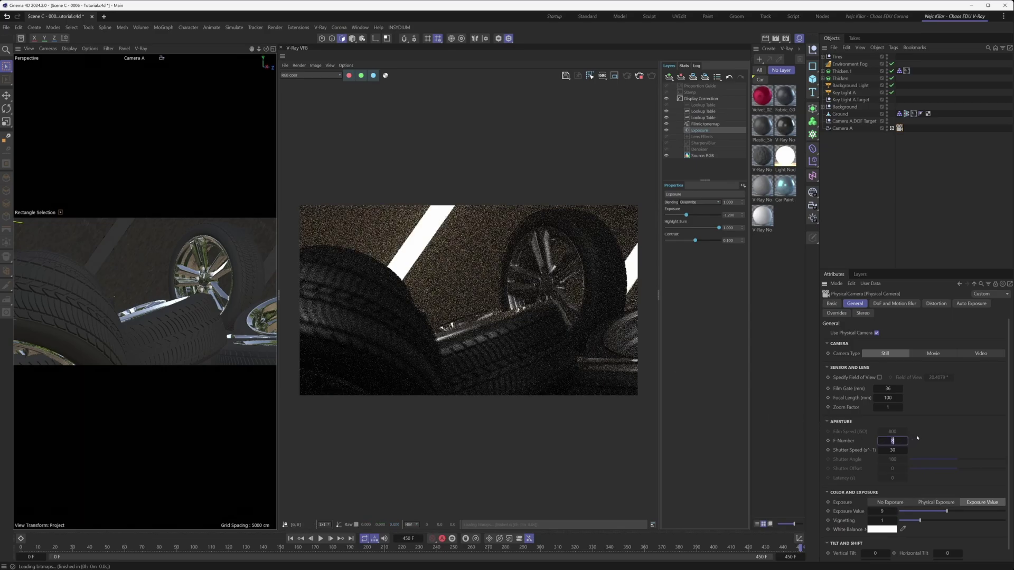
text(3)
key(Return)
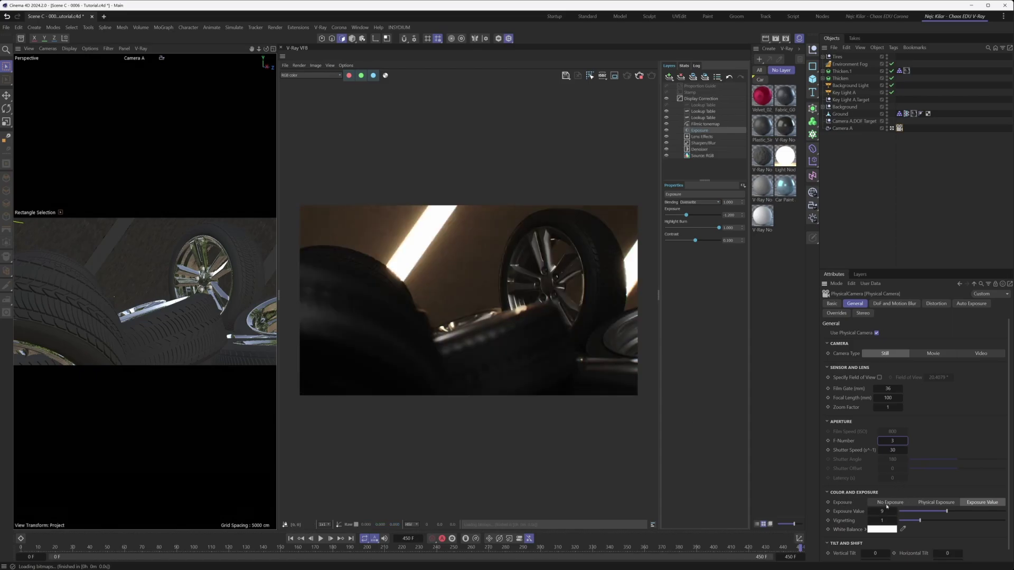
Step: Switch the camera to Physical Exposure and set the F-Number to 8
click(936, 503)
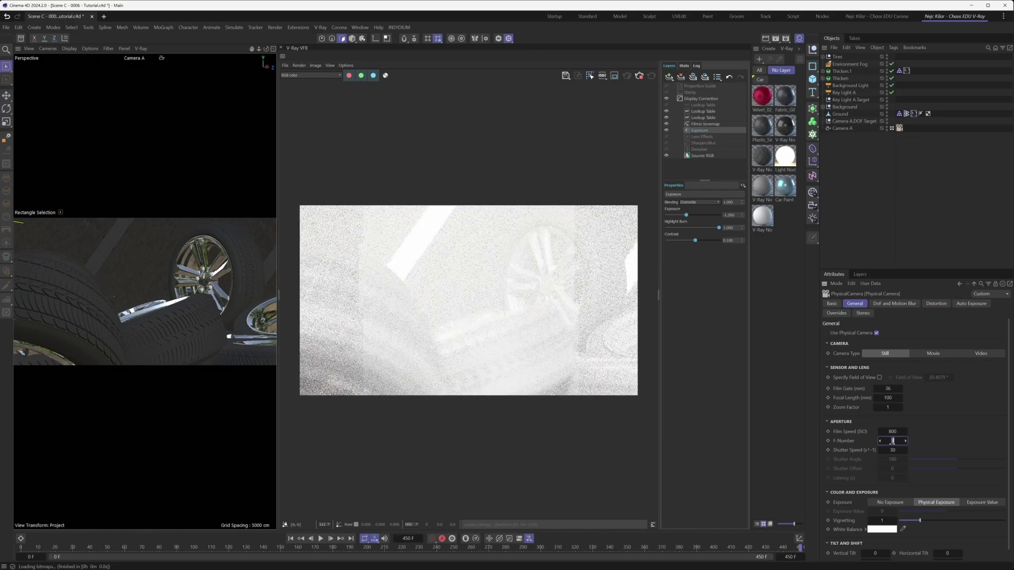
key(Return)
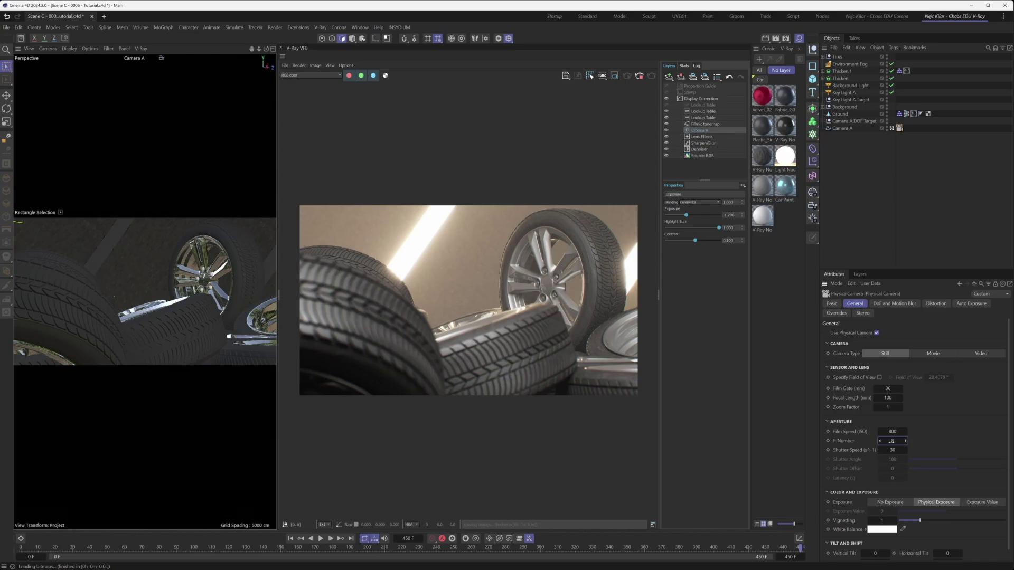
Step: Set the F-Number to 3 and compensate the brightness with a Film Speed (ISO) of 100
click(892, 441)
key(shift+Tab)
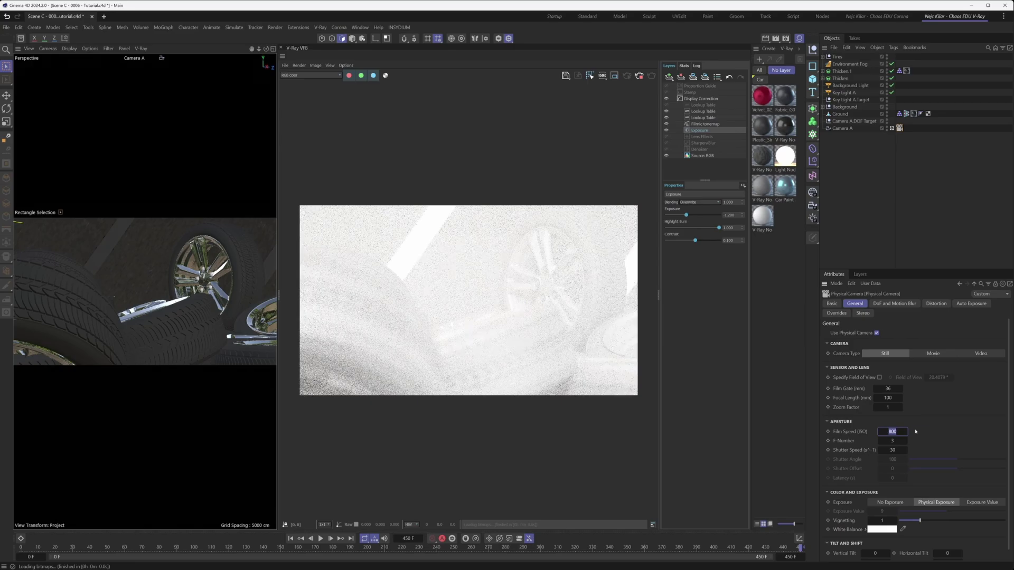
text(100)
key(Return)
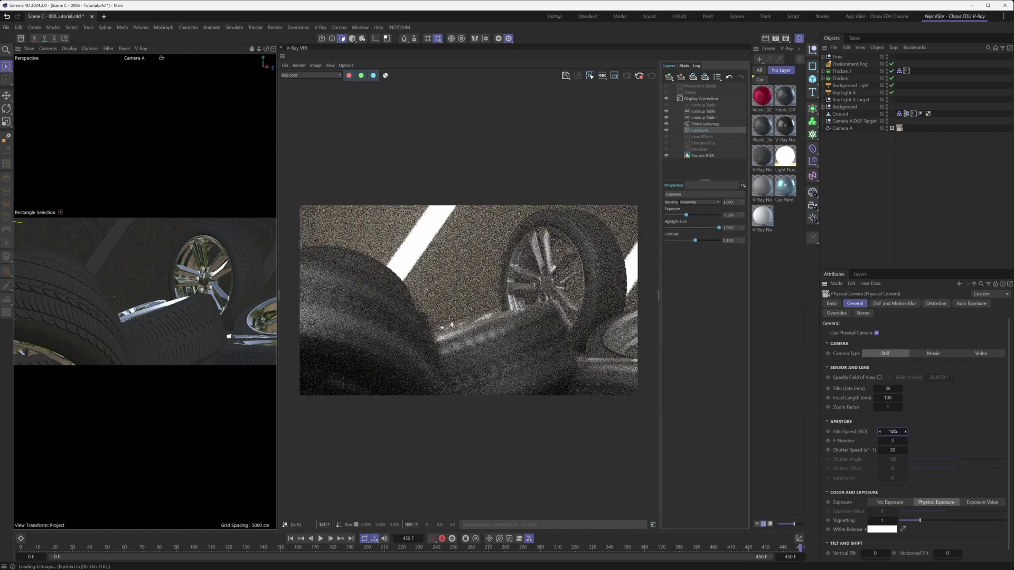
Step: Set the Physical Camera's Film Speed (ISO) to 50
click(893, 432)
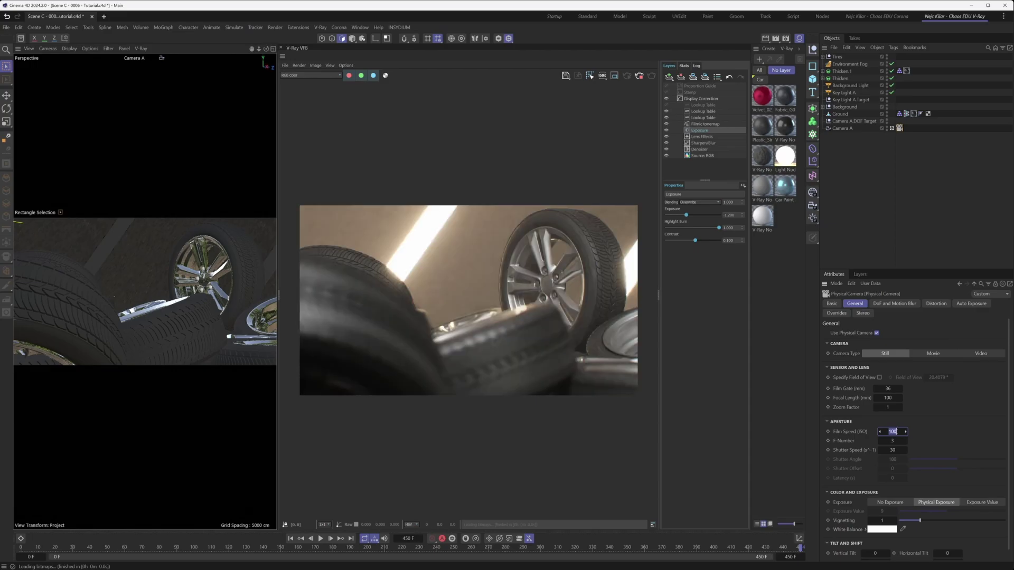
text(50)
key(Return)
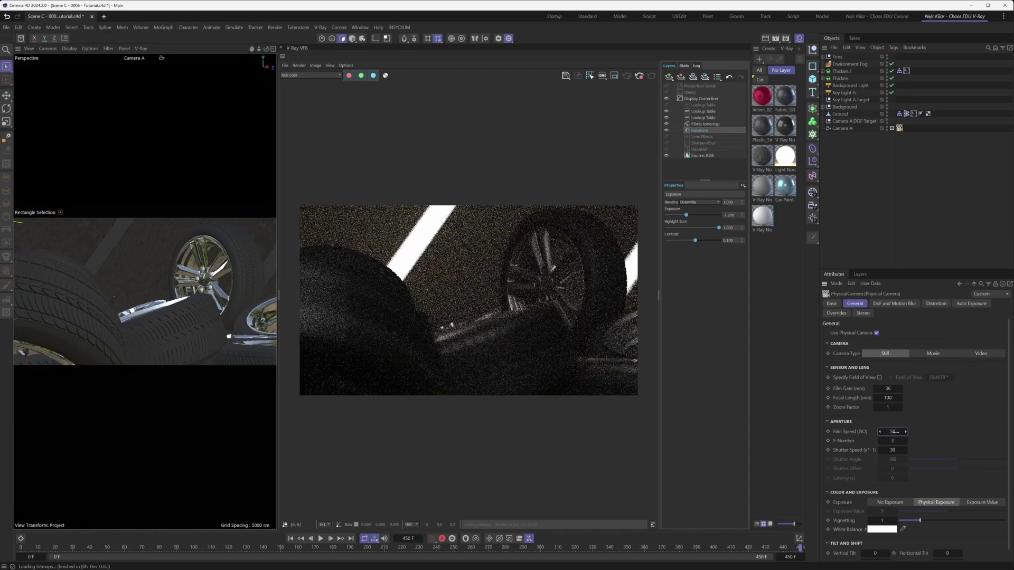
click(895, 432)
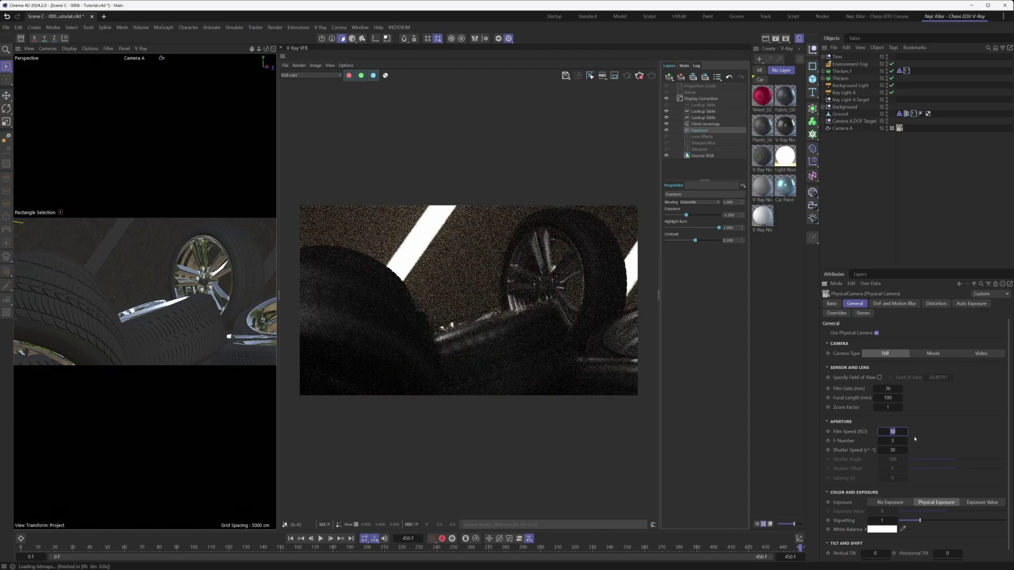
click(888, 490)
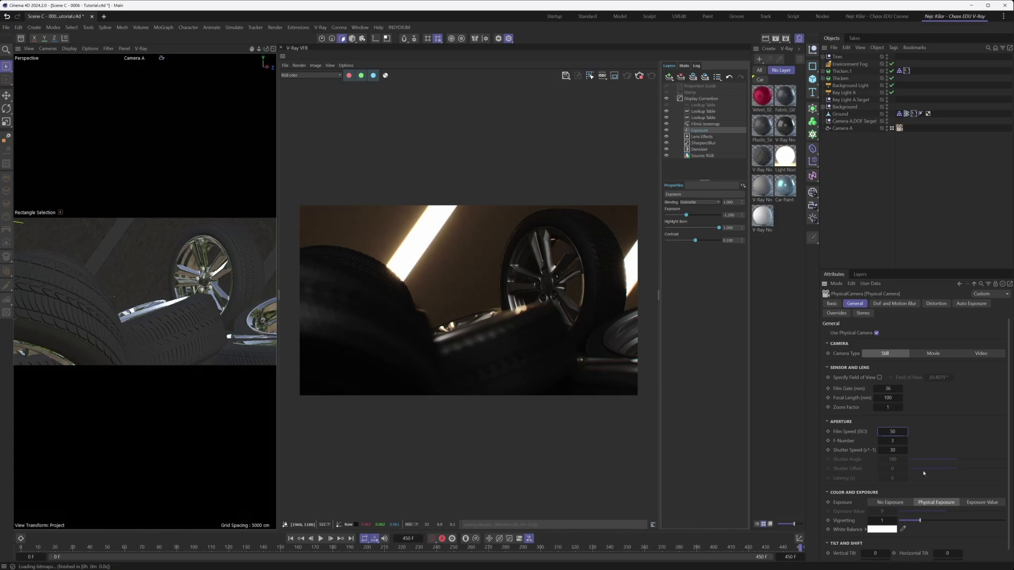
Step: Try an F-Number of 5 on the camera under Physical Exposure
click(895, 441)
text(5)
key(Return)
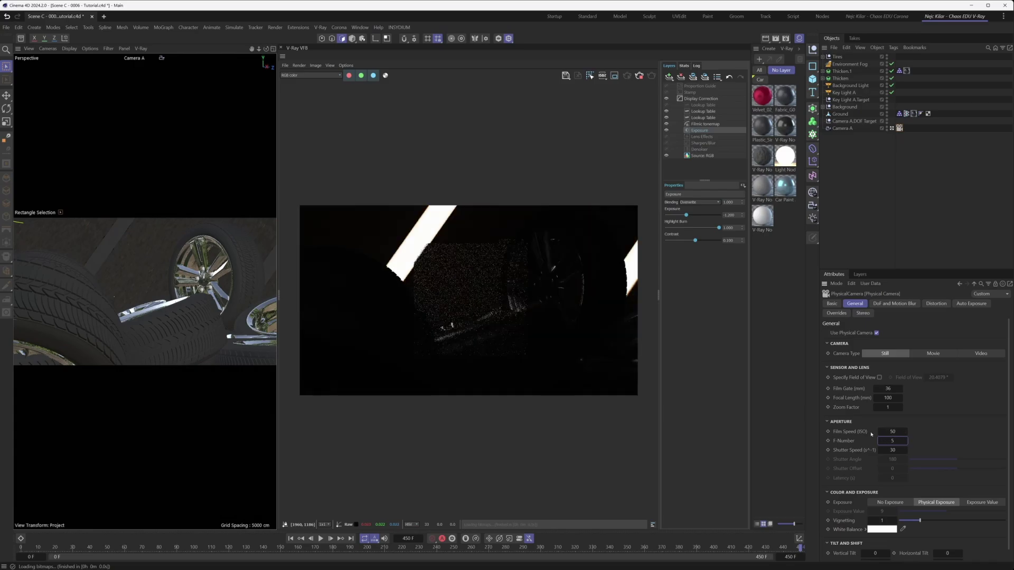
Step: Switch the camera's exposure mode to Exposure Value with a value of 8 and set the F-Number to 3
click(982, 502)
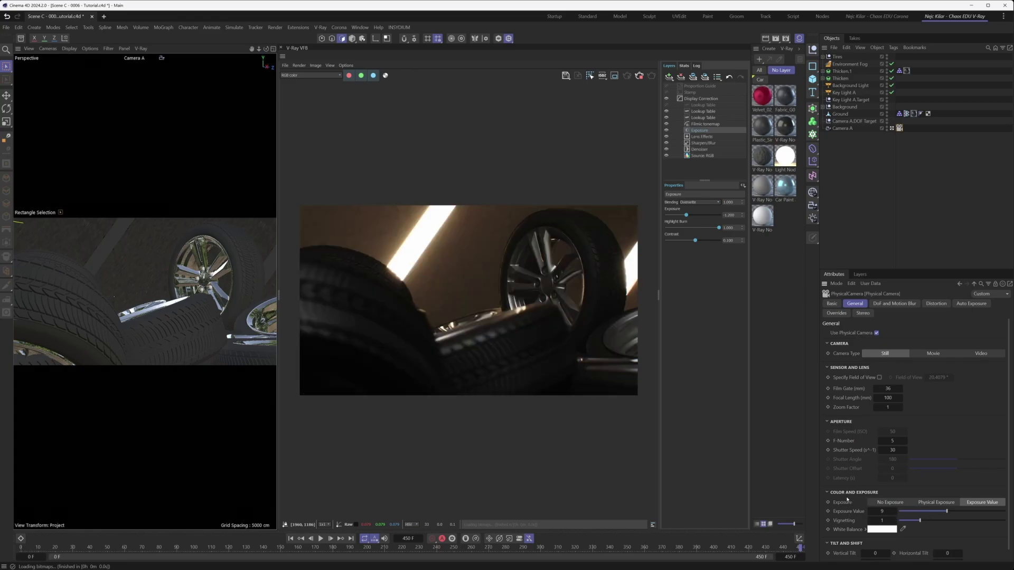
drag(952, 515, 942, 513)
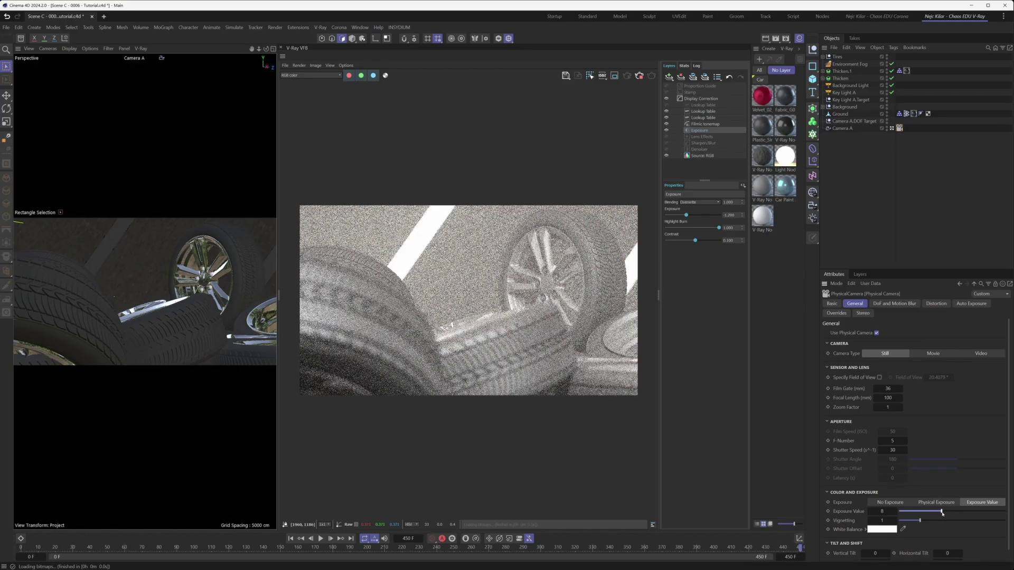
click(893, 441)
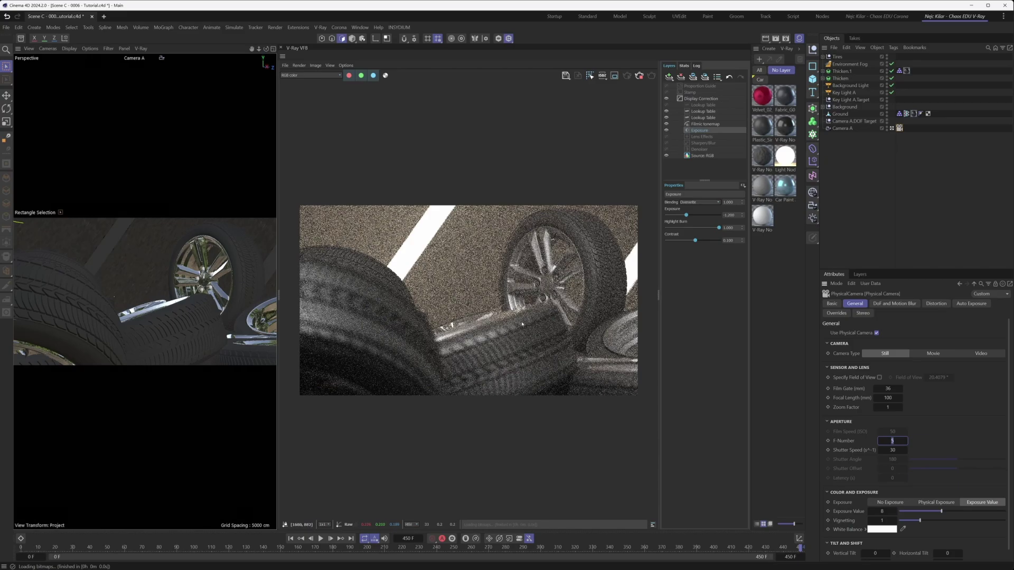
text(1)
key(Return)
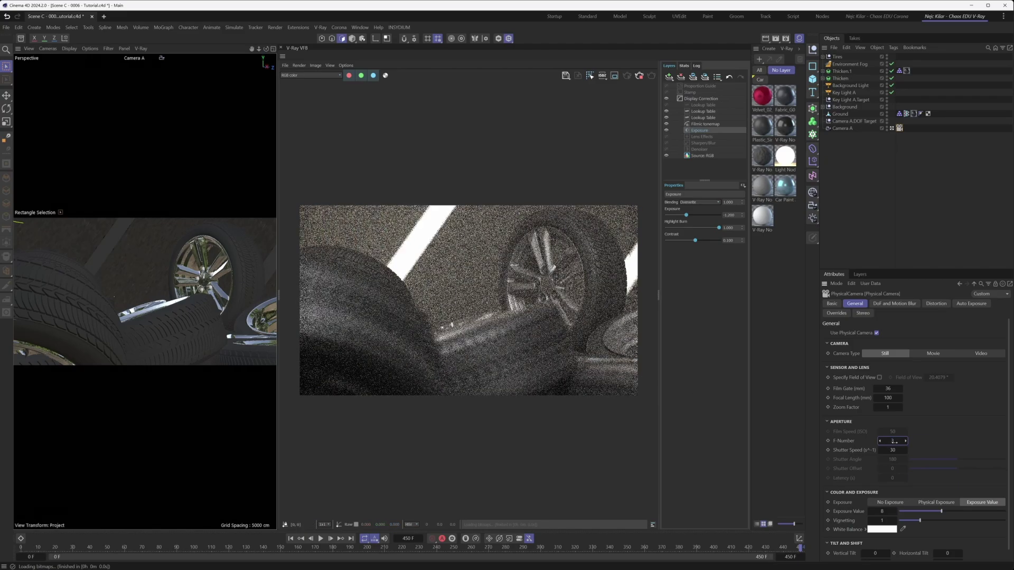
drag(893, 441, 915, 436)
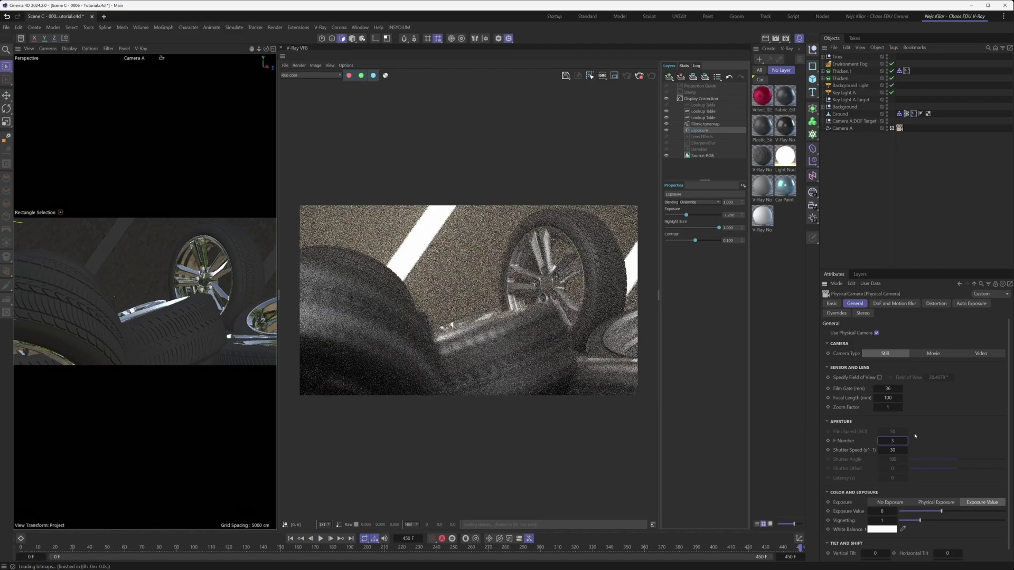
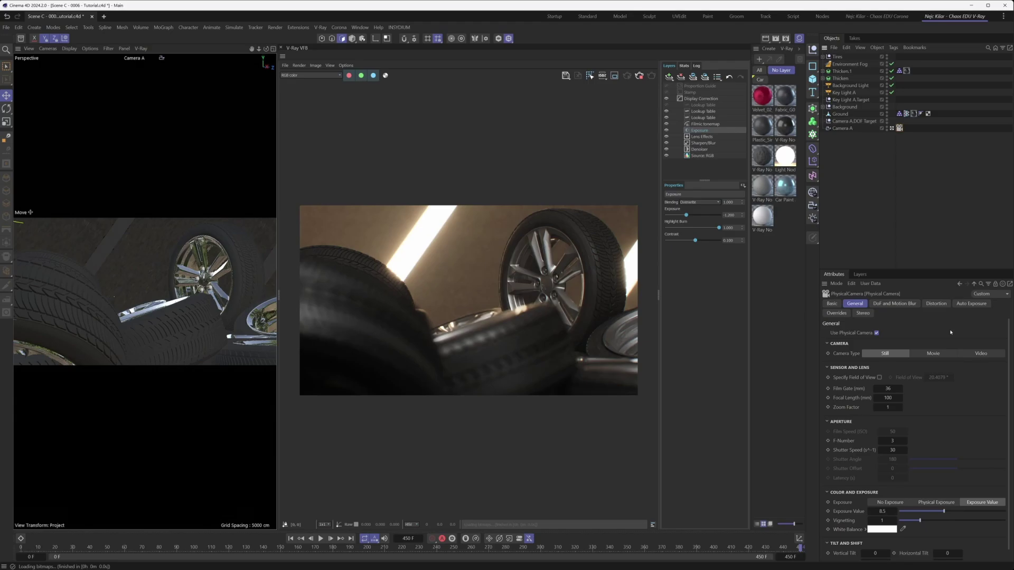
Step: Select Camera A and set its focus point on the lying foreground tire in the rendered image
right_click(500, 348)
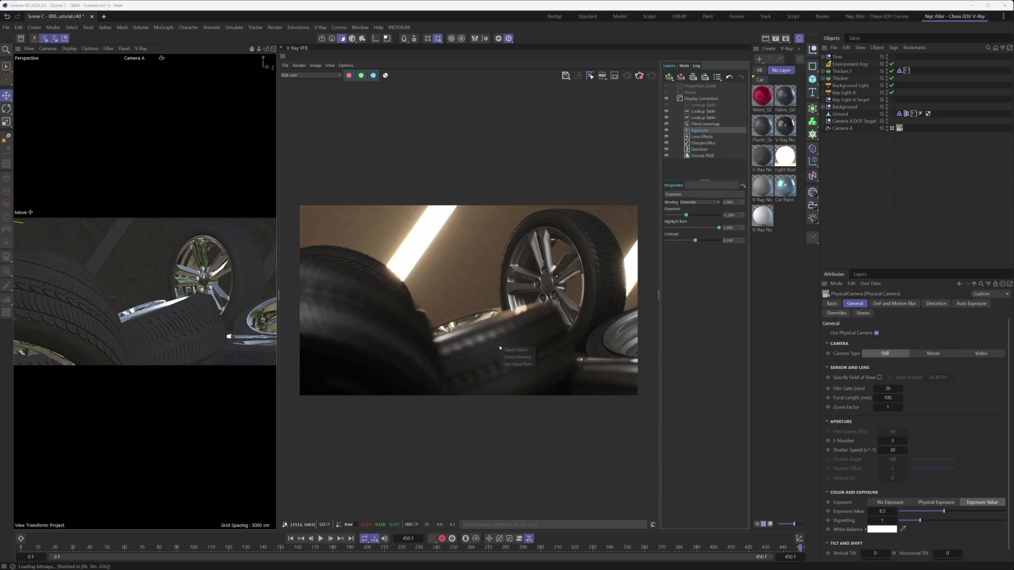
click(524, 368)
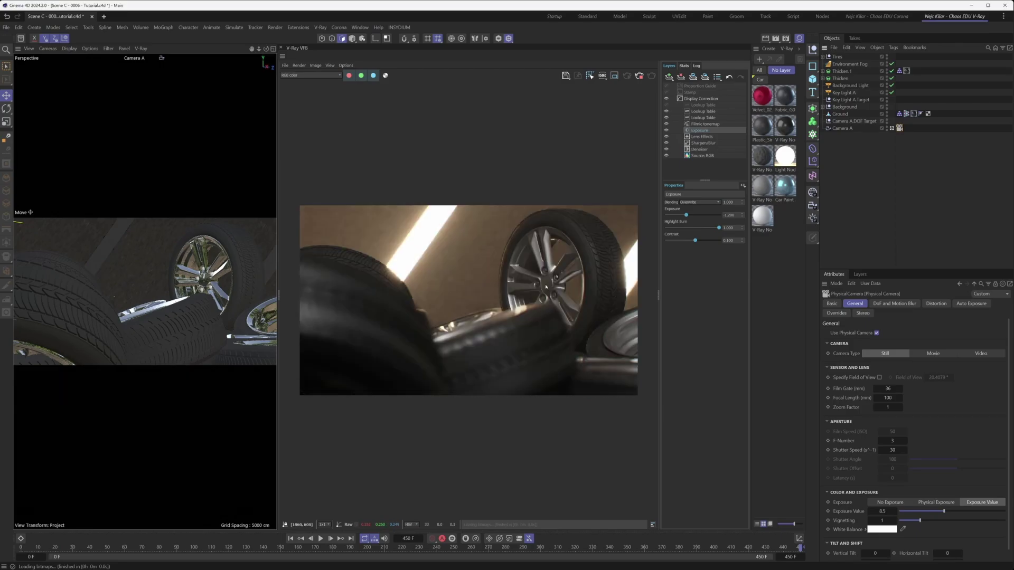
click(842, 130)
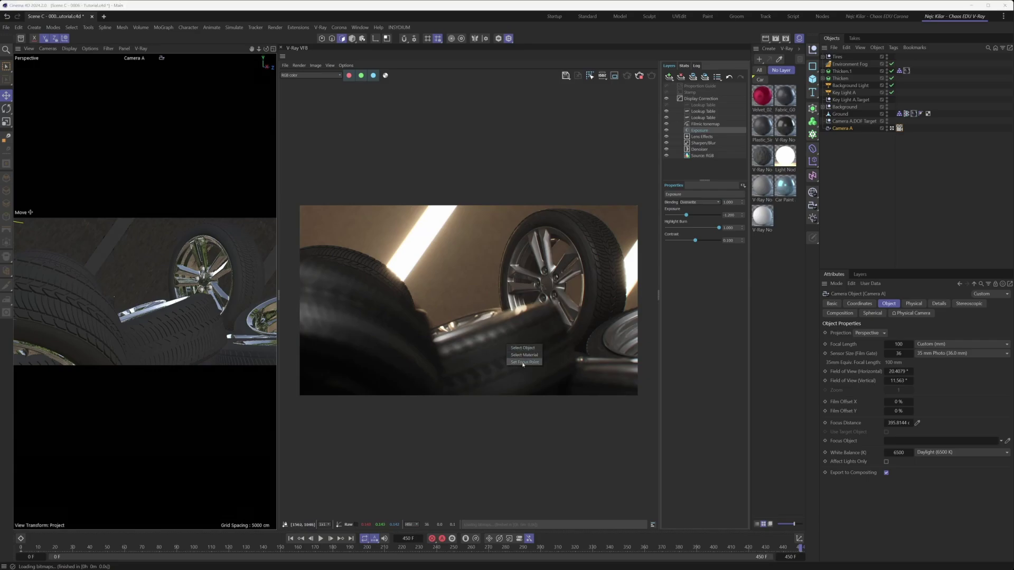
click(506, 348)
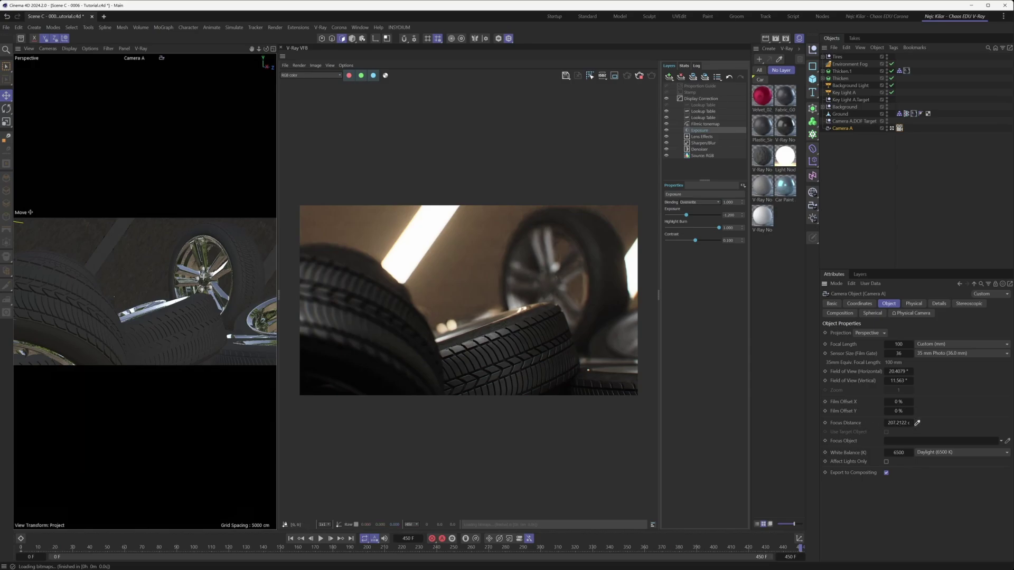
Step: Pick Camera A's focus distance from the upright wheel and assign that wheel as its Focus Object
click(203, 275)
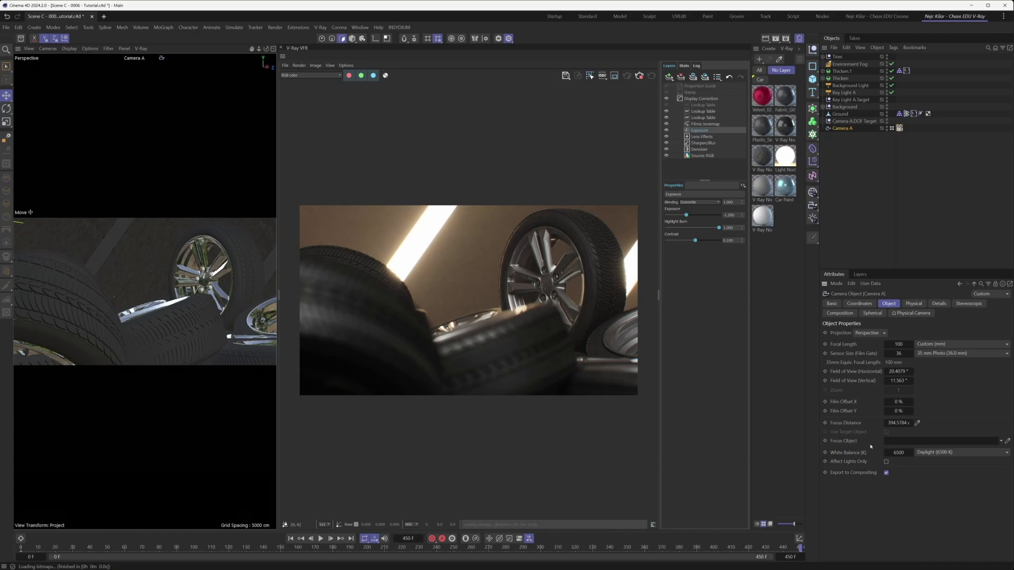
click(1007, 440)
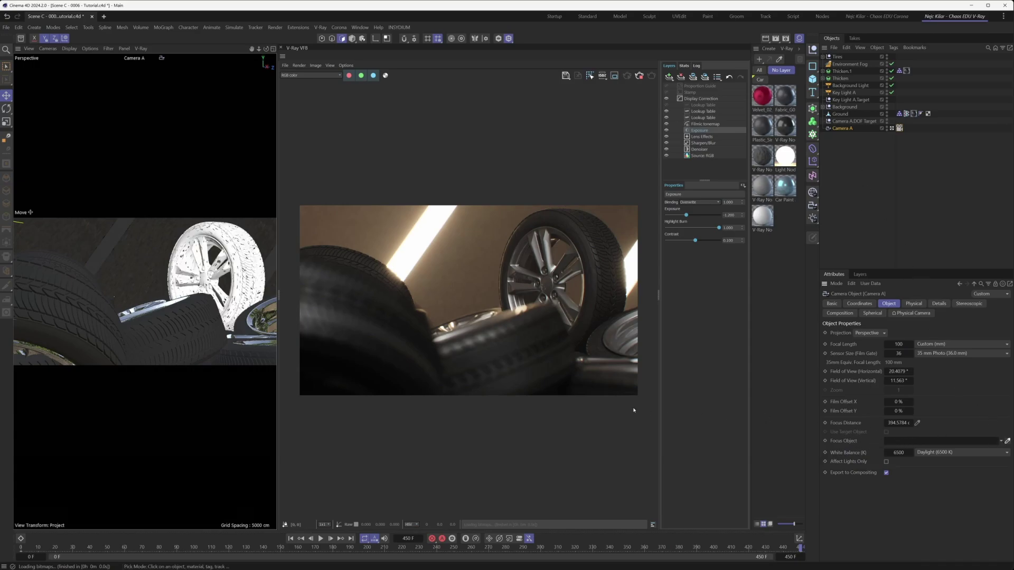
click(238, 241)
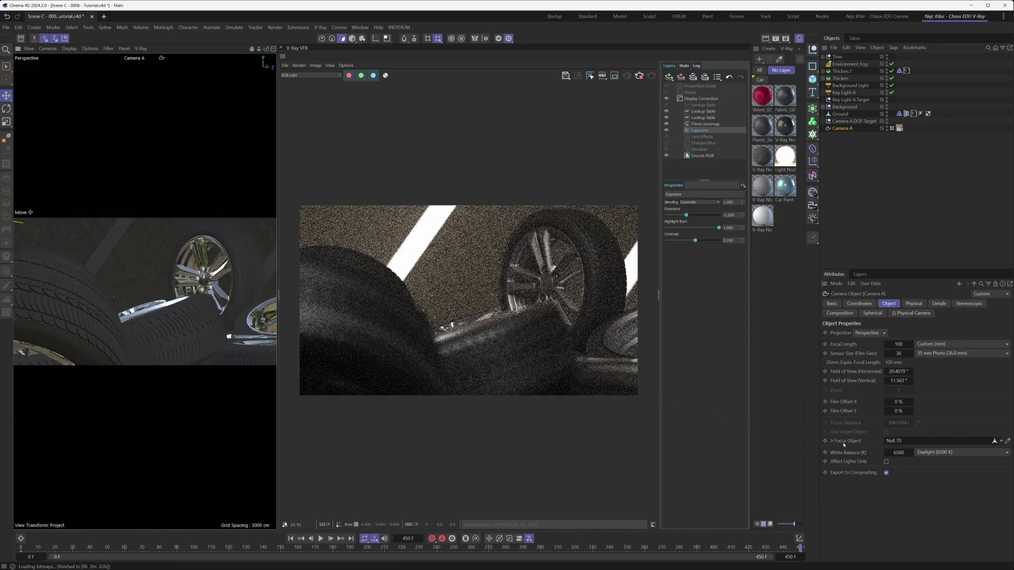
Step: Reframe Camera A to test the focus tracking and draw a render region near the upright wheel in the frame buffer
drag(258, 48, 158, 296)
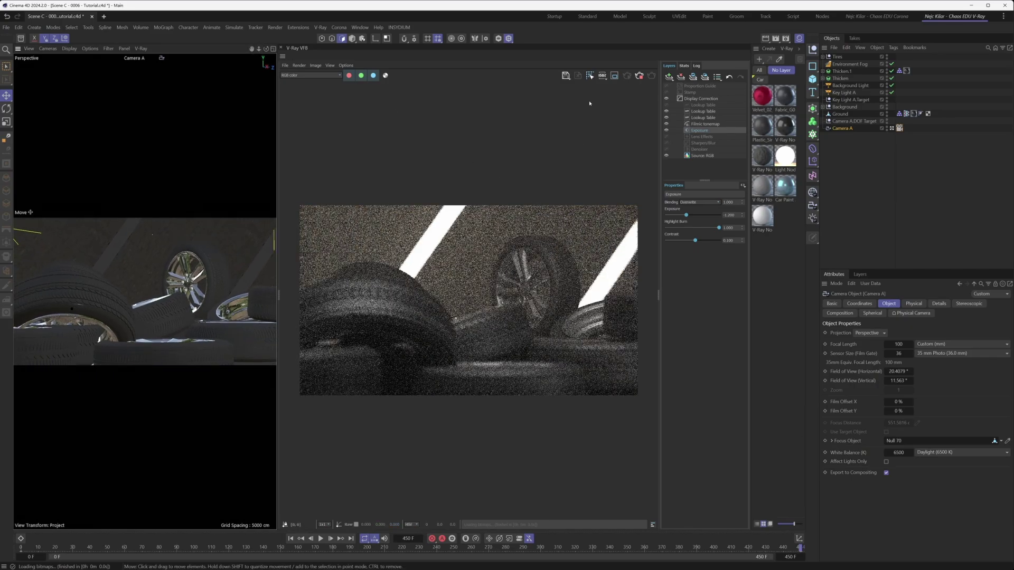
click(614, 76)
drag(494, 227, 479, 288)
scroll(529, 287, up, 2)
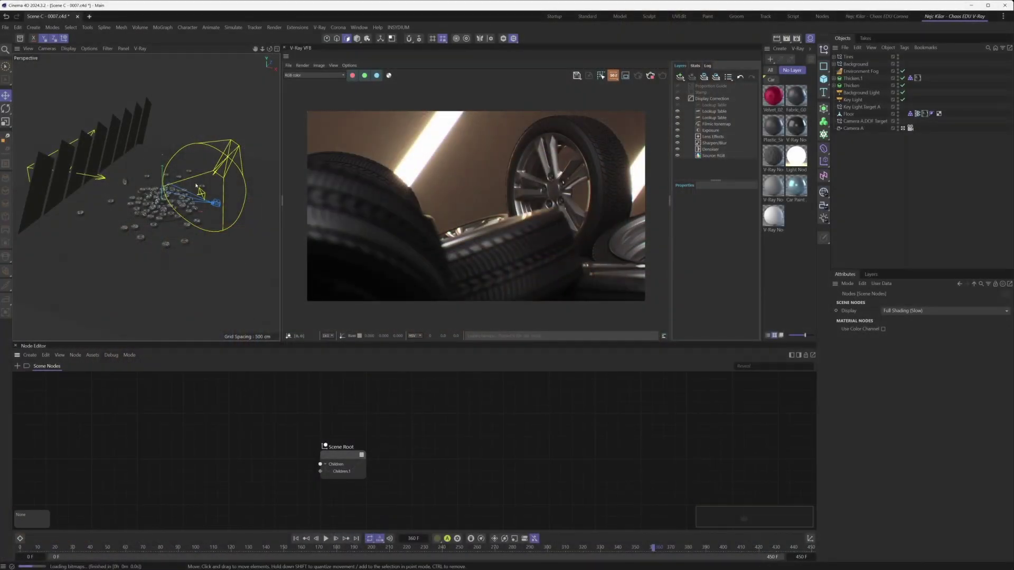
Step: Examine the arrangement of tires, background panels, lights and camera in the perspective view
alt+drag(179, 211, 99, 178)
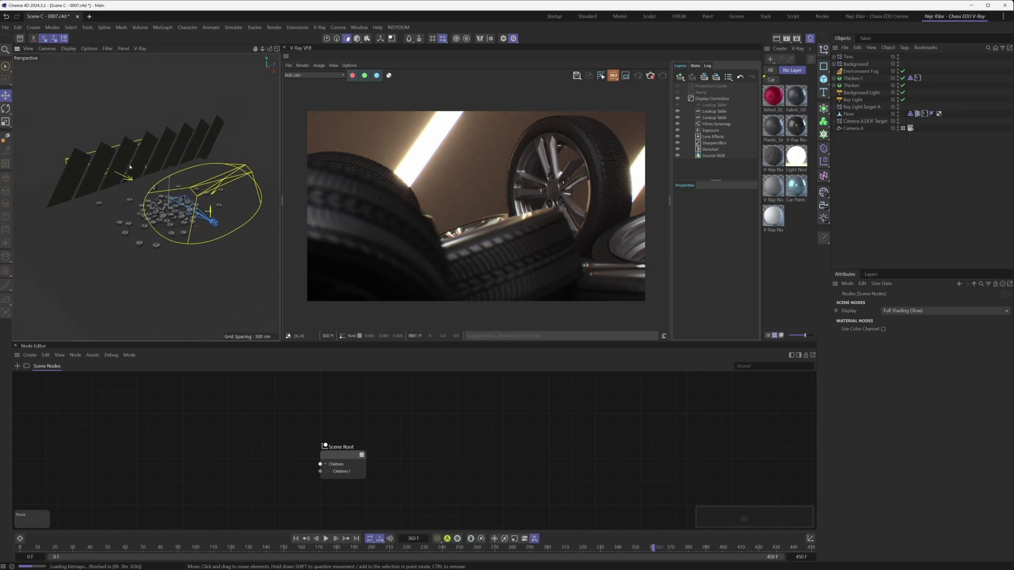
alt+drag(179, 165, 117, 163)
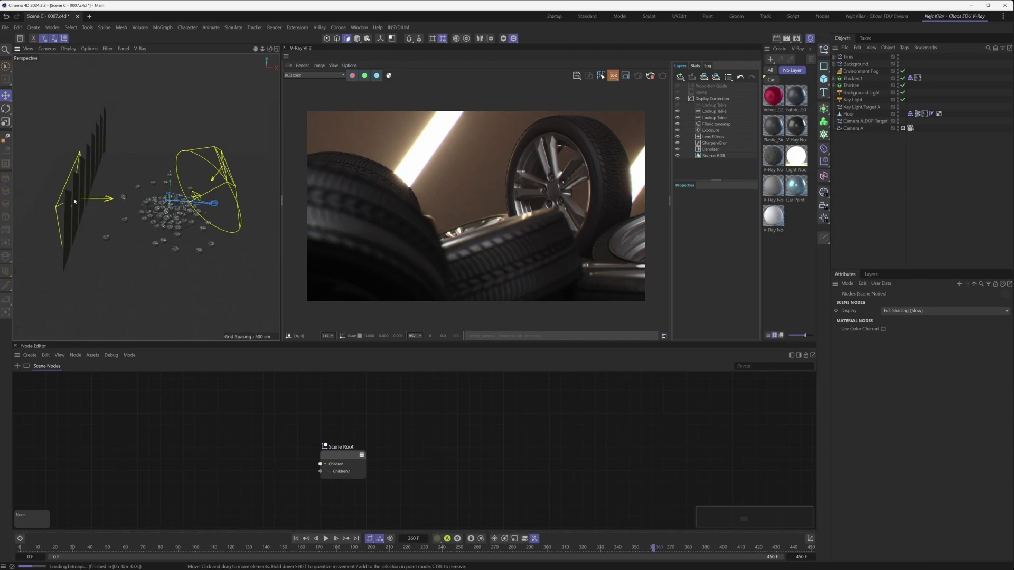
scroll(206, 196, up, 10)
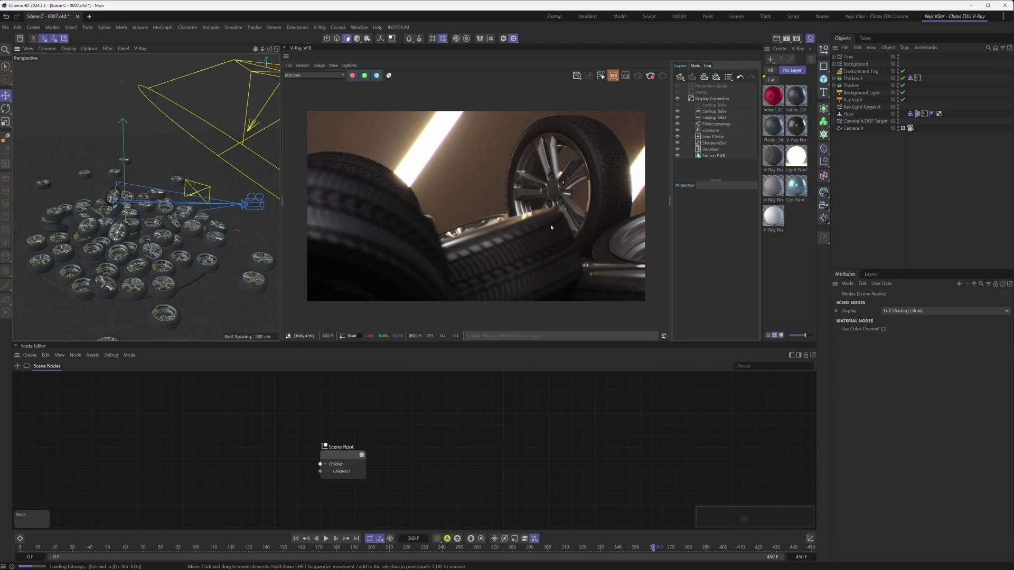
scroll(104, 250, down, 10)
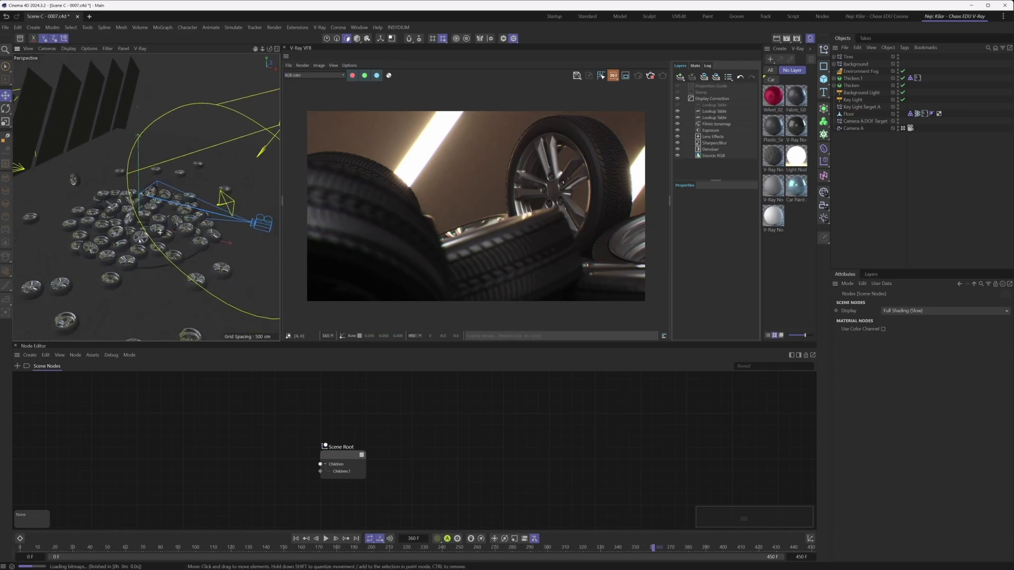
alt+middle_drag(103, 250, 201, 181)
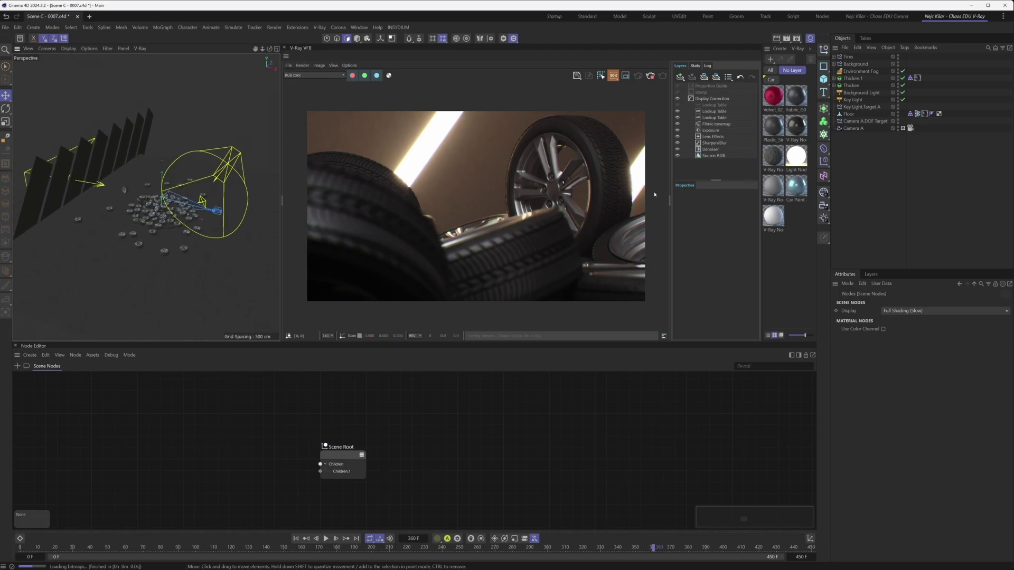
Step: On Camera A's Physical Camera tag, compare the depth of field at F-Number 16 and 4, ending at 4
click(910, 129)
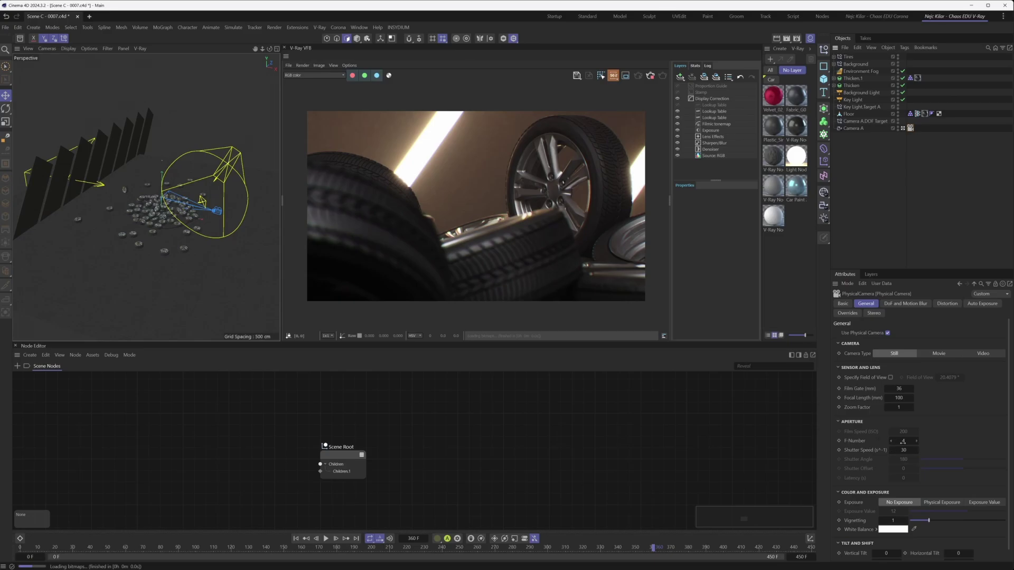
click(903, 441)
text(16)
key(Return)
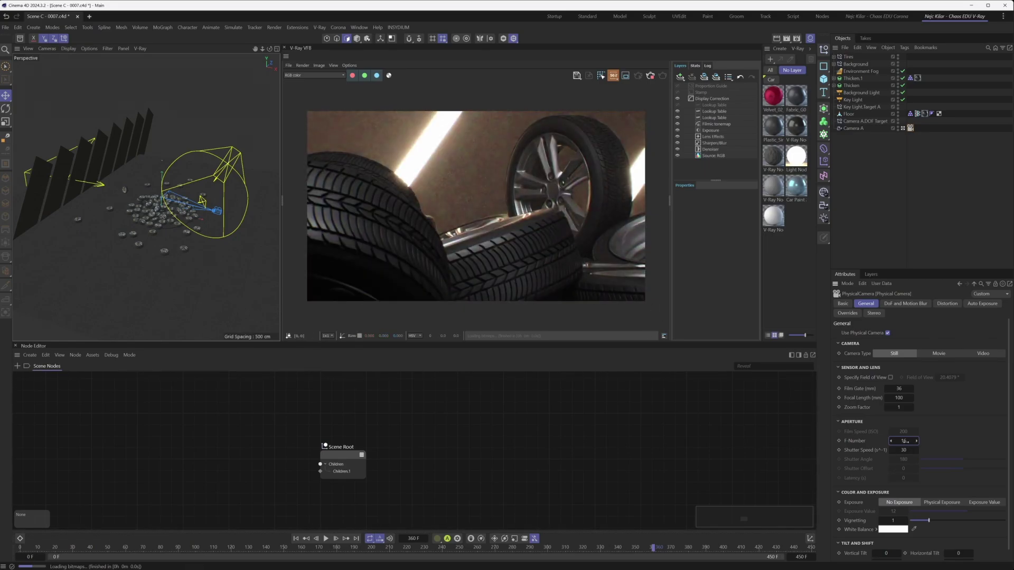
click(904, 441)
text(4)
key(Return)
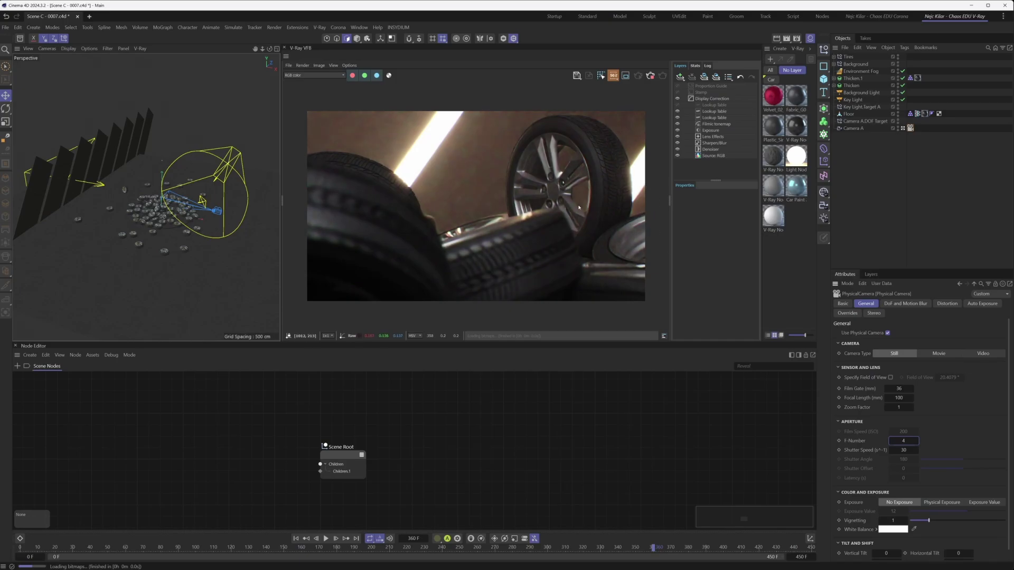
Step: Open the camera's depth of field settings and expand the Bokeh Effects and Bitmap Aperture options
click(711, 131)
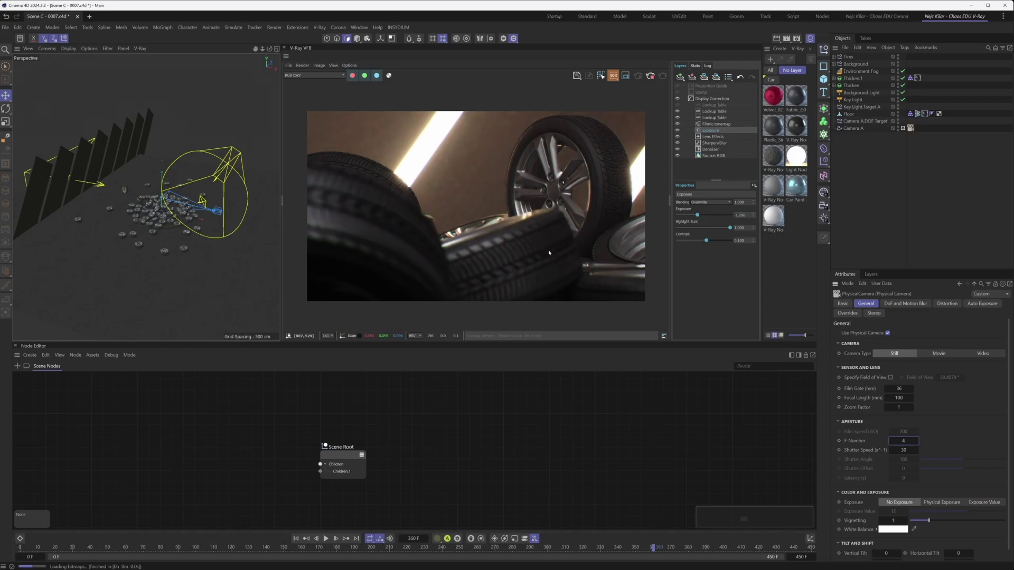
click(900, 304)
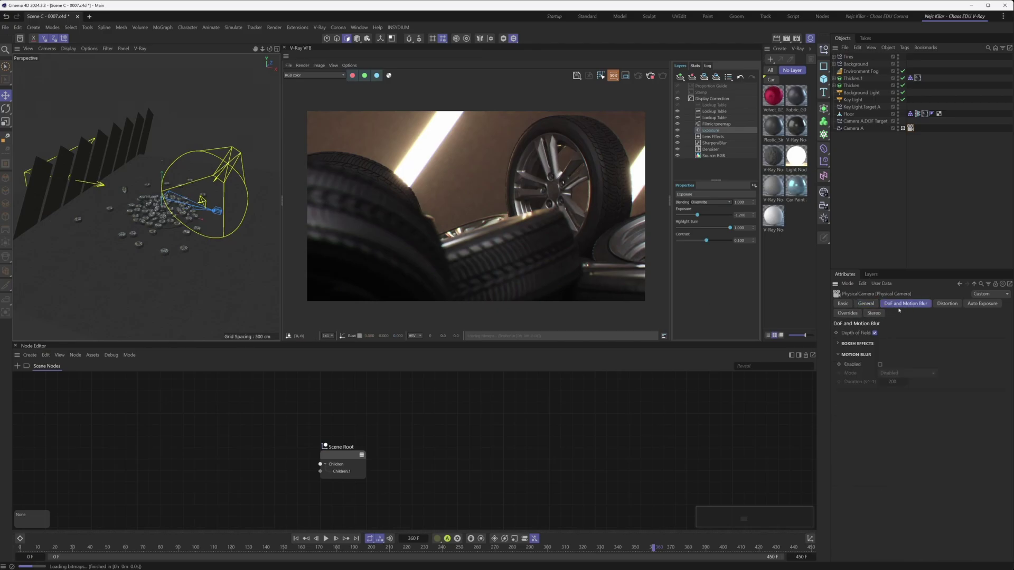
click(856, 344)
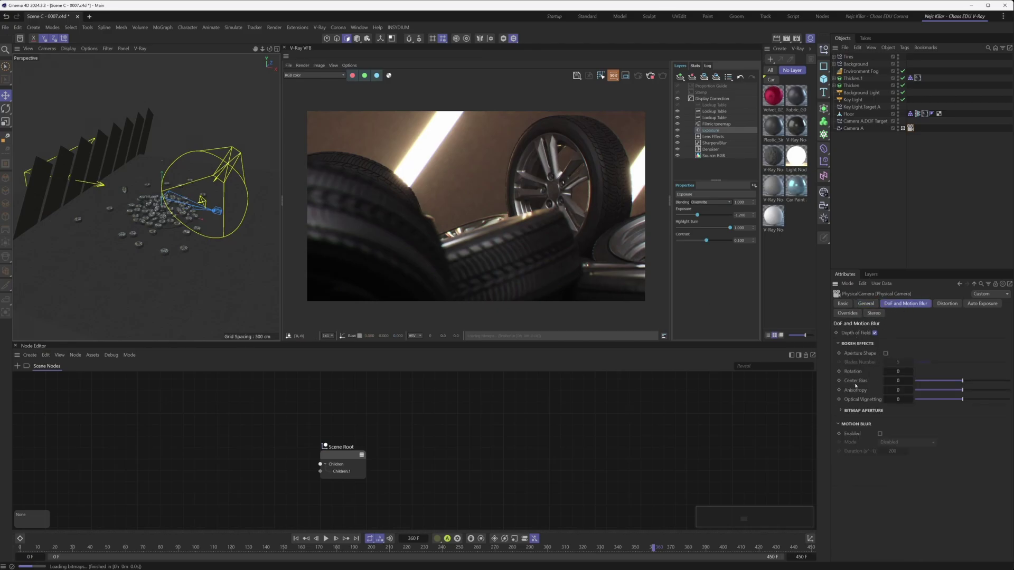
click(873, 411)
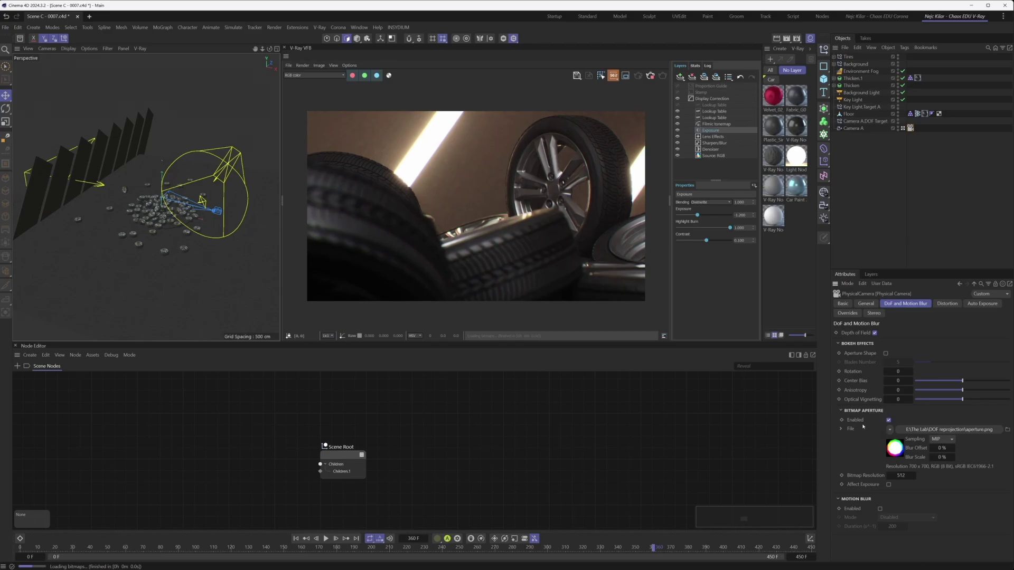
scroll(533, 223, up, 4)
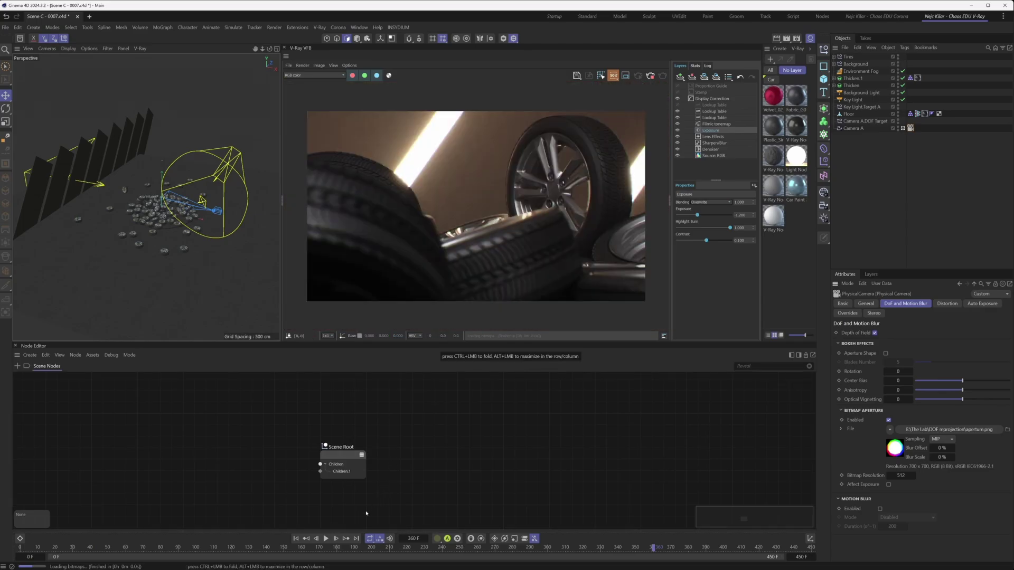
Step: Go to frame 0 and examine the bokeh highlights between the tires up close in the render
click(22, 542)
click(21, 542)
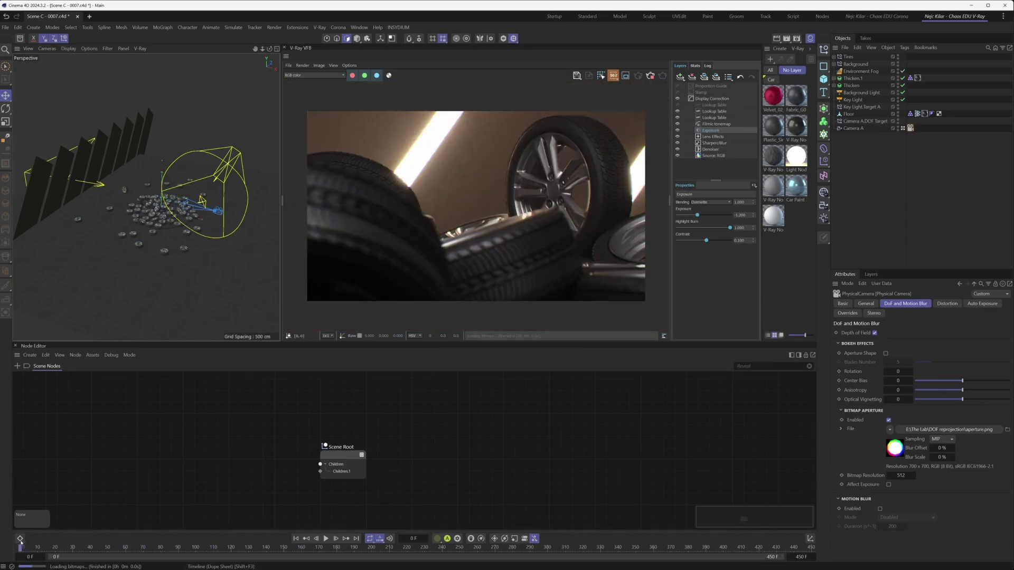
scroll(453, 235, up, 3)
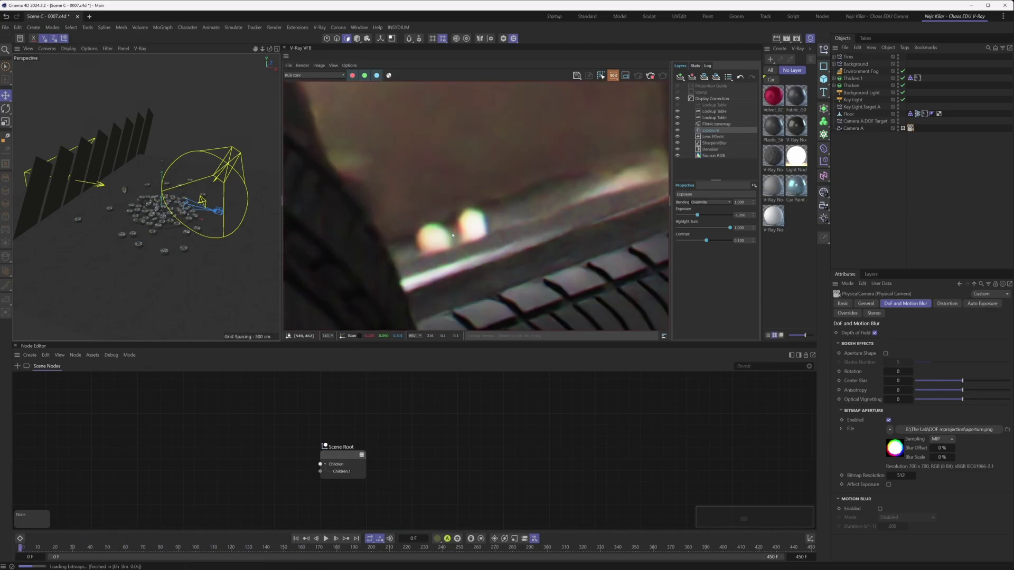
Step: Draw a render region around the bokeh highlights between the tires and examine them up close
click(625, 75)
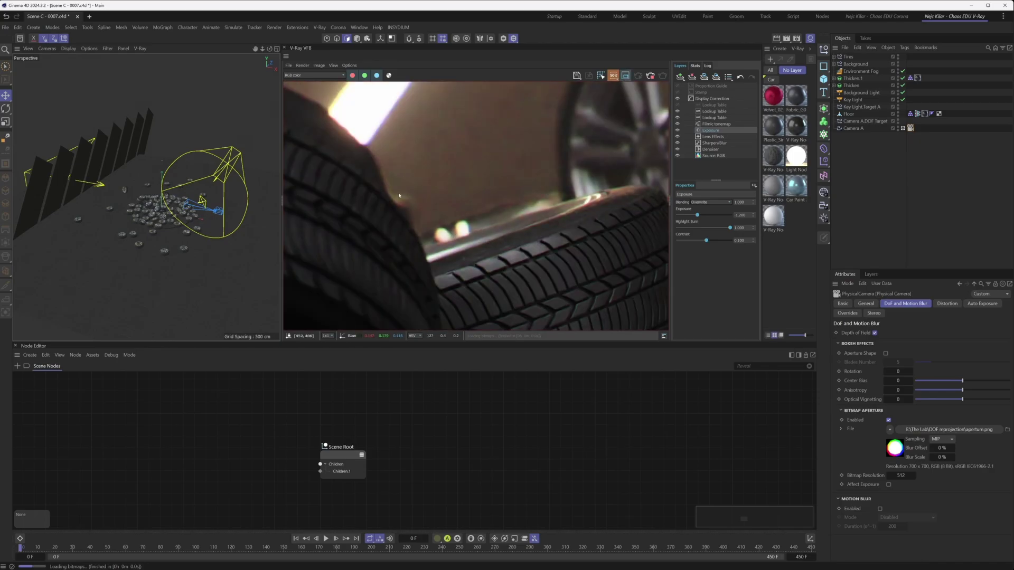
drag(403, 187, 551, 300)
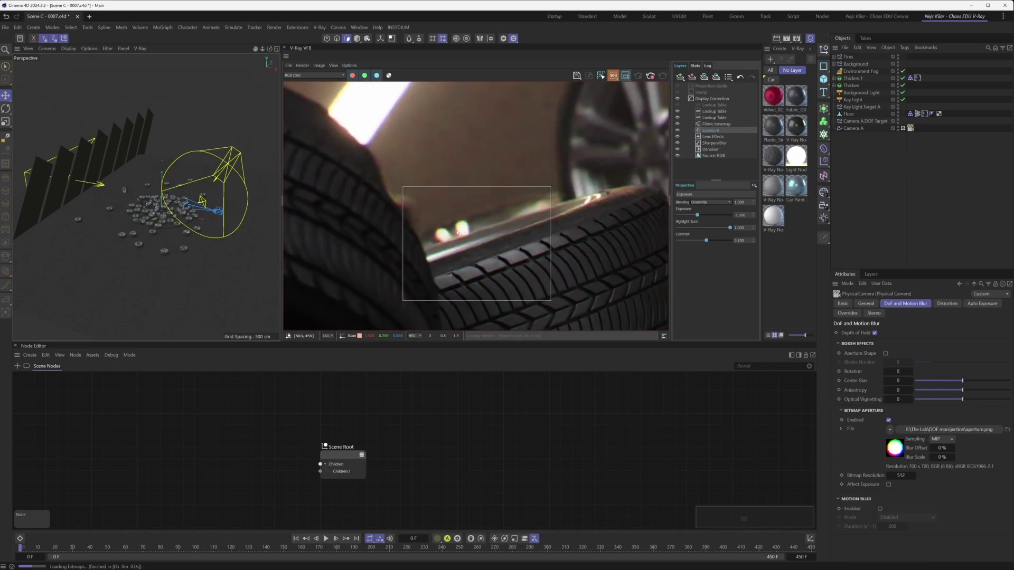
scroll(454, 234, up, 3)
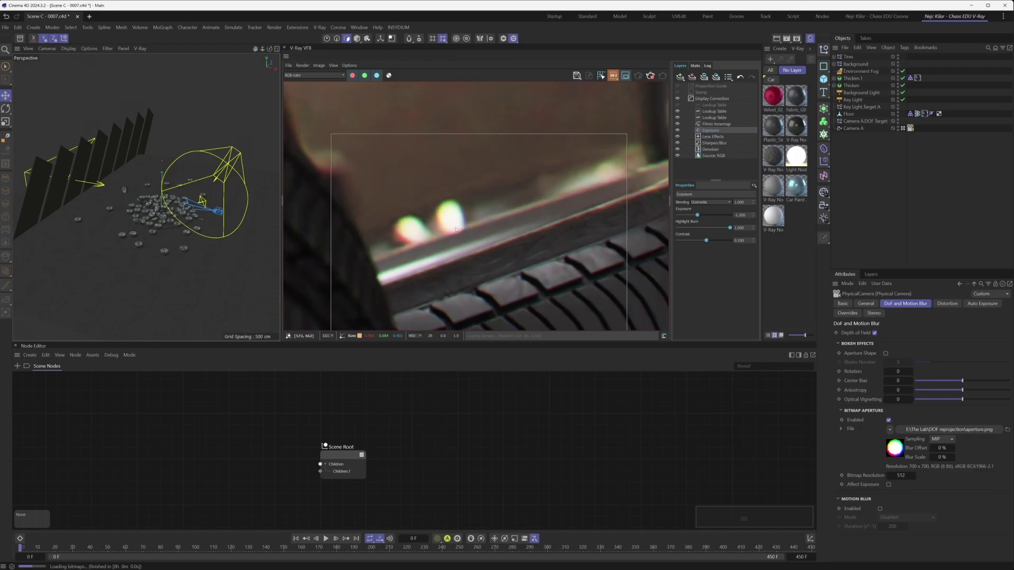
scroll(456, 230, down, 2)
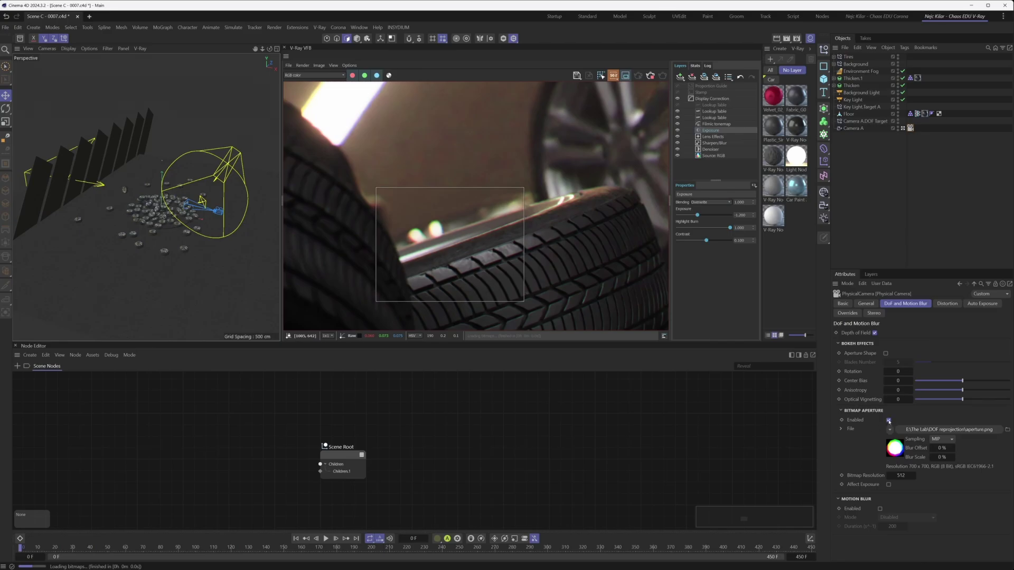
Step: Compare the bokeh highlights with the Bitmap Aperture disabled and enabled, ending enabled, and collapse its settings
click(888, 420)
scroll(447, 237, up, 2)
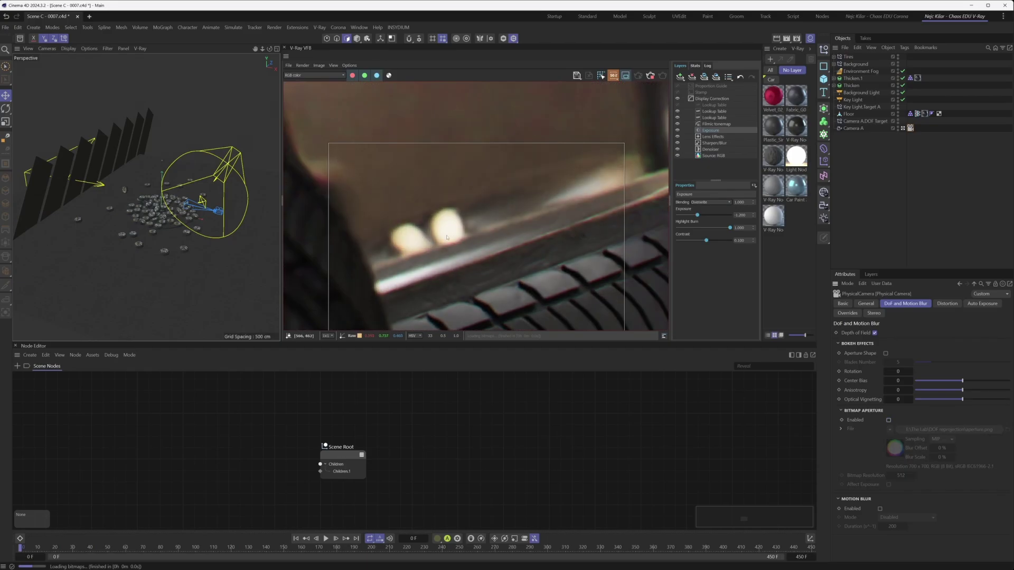
scroll(421, 244, down, 2)
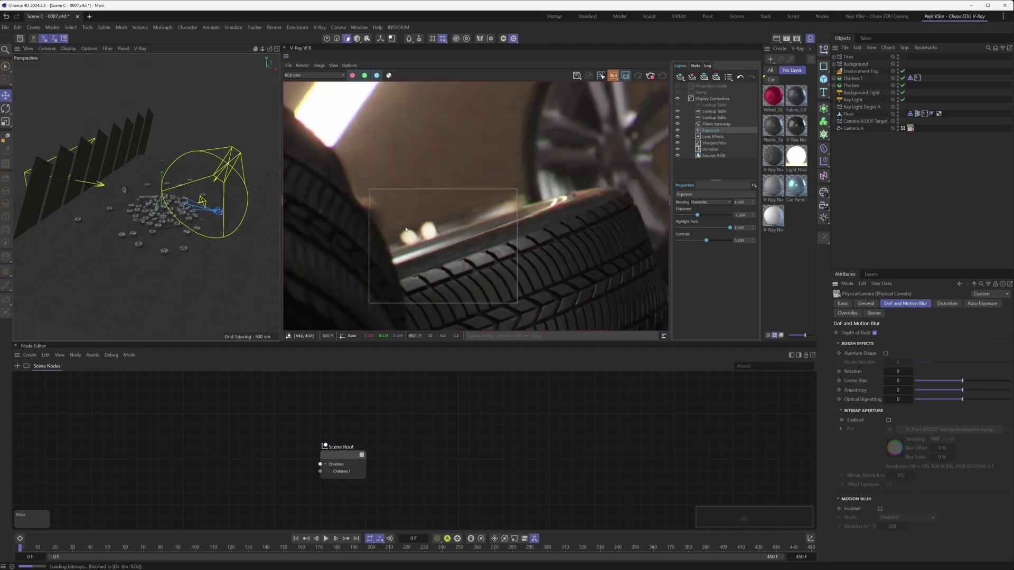
click(889, 421)
click(863, 410)
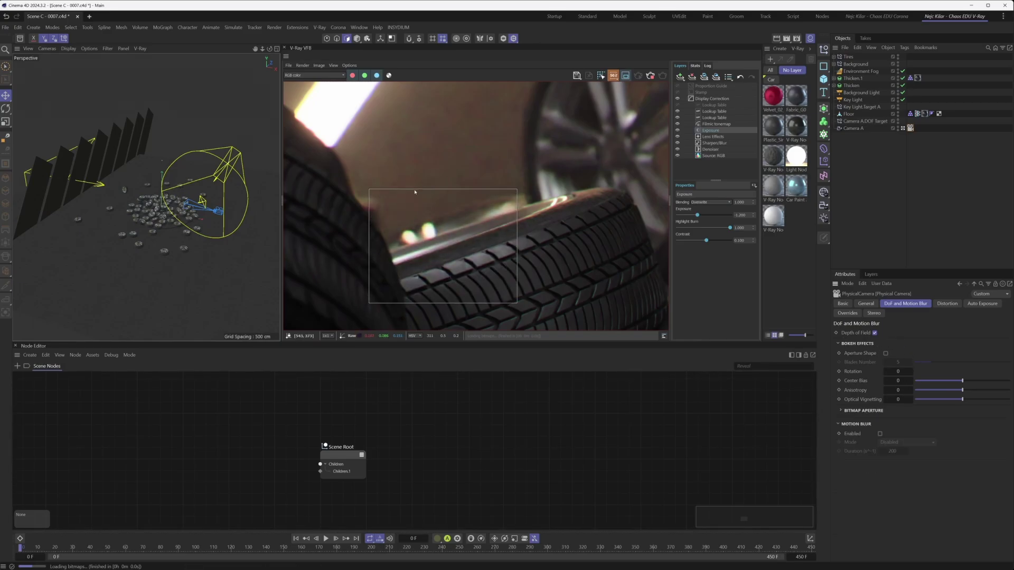
Step: Select Camera A.DOF Target and scrub the animation to frame 93 to check the focus in the full render
scroll(415, 192, down, 3)
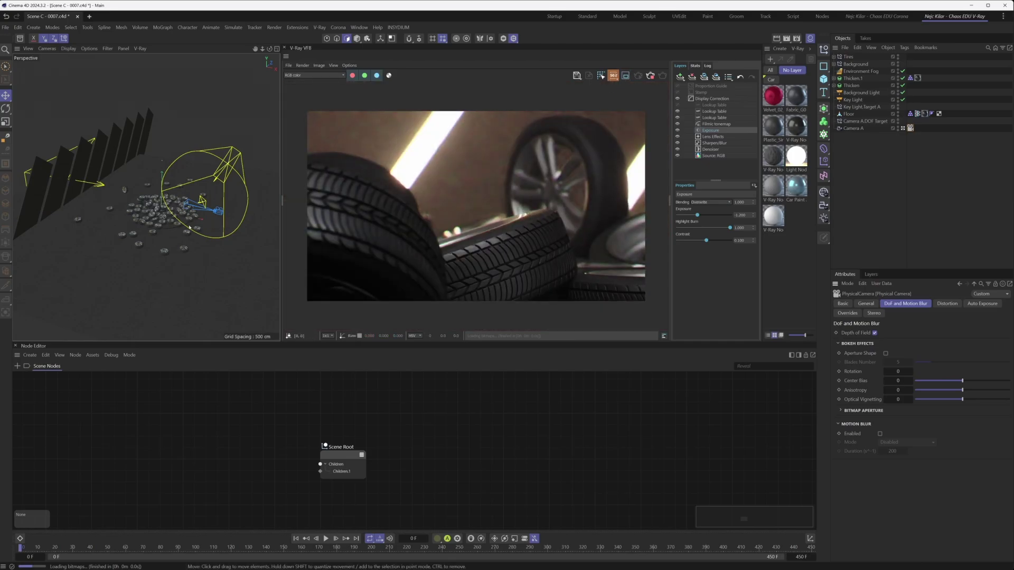
scroll(189, 225, up, 5)
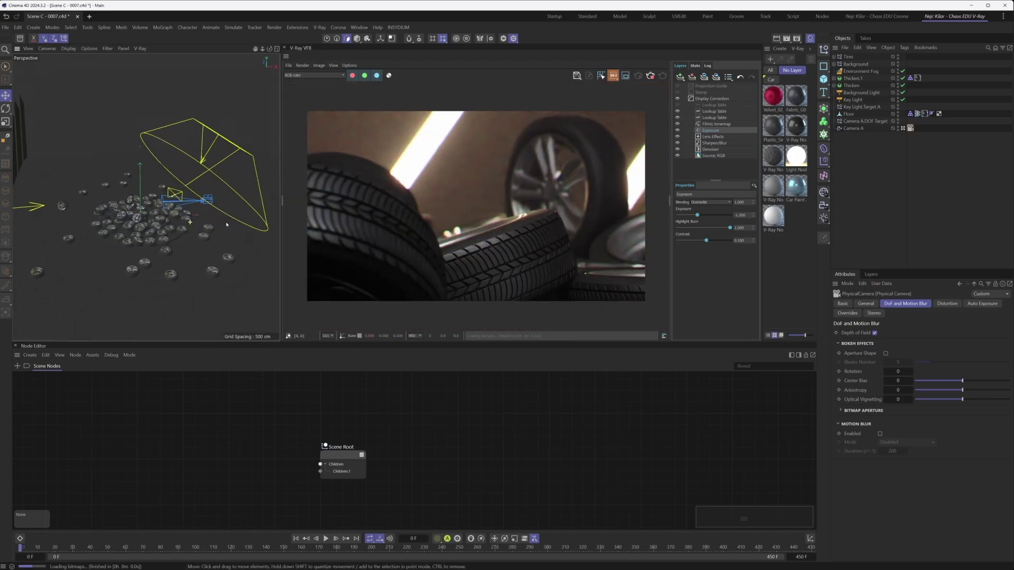
scroll(189, 218, up, 2)
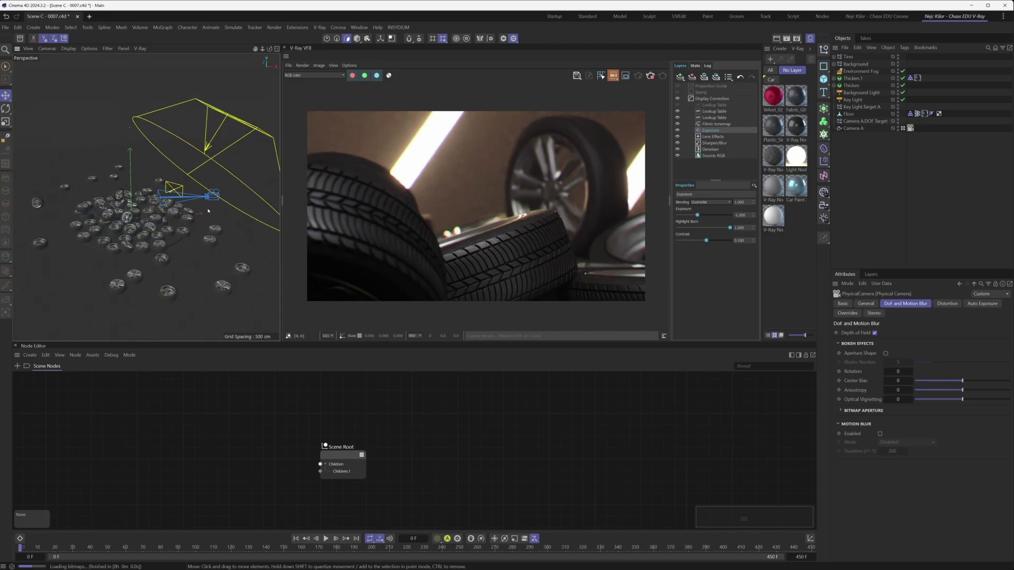
alt+drag(203, 213, 168, 213)
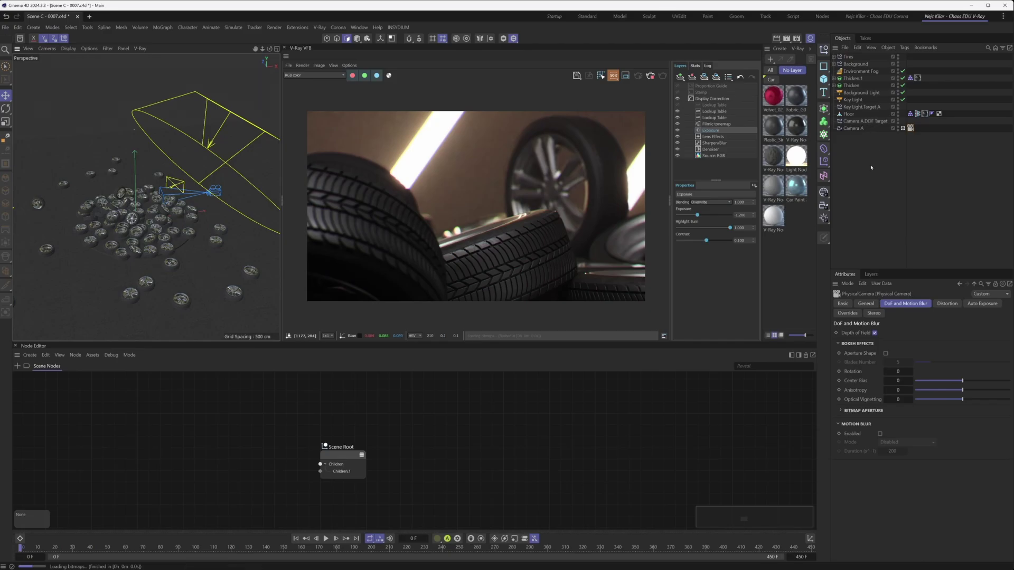
click(862, 121)
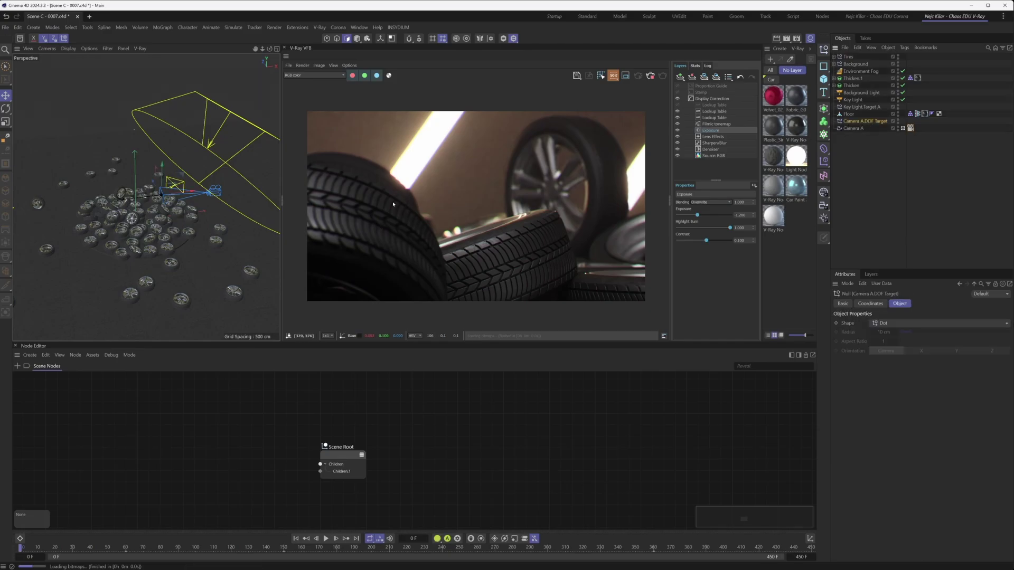
drag(38, 548, 183, 552)
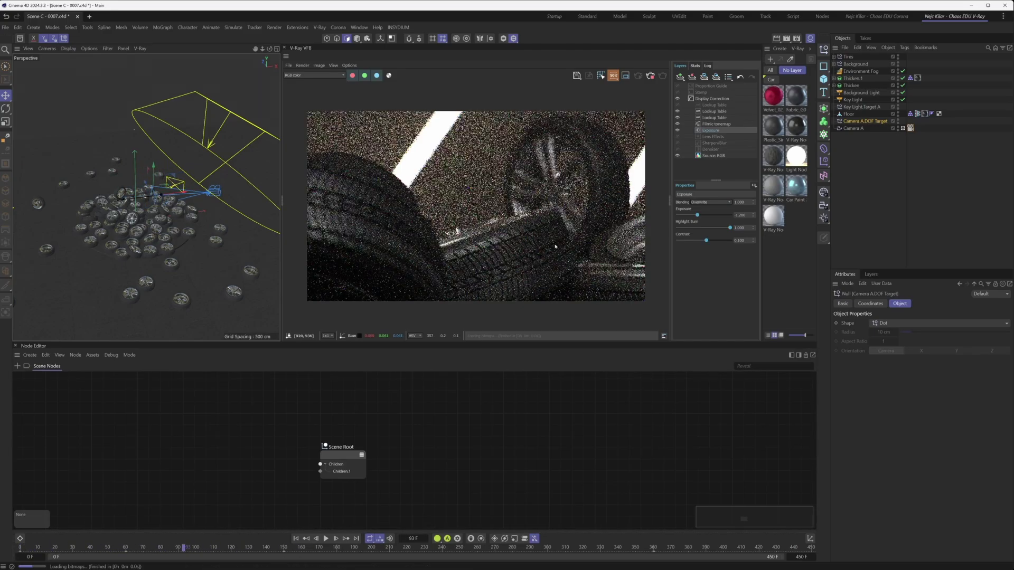
Step: Select Camera A and examine its focus plane among the tires in the perspective view
click(851, 129)
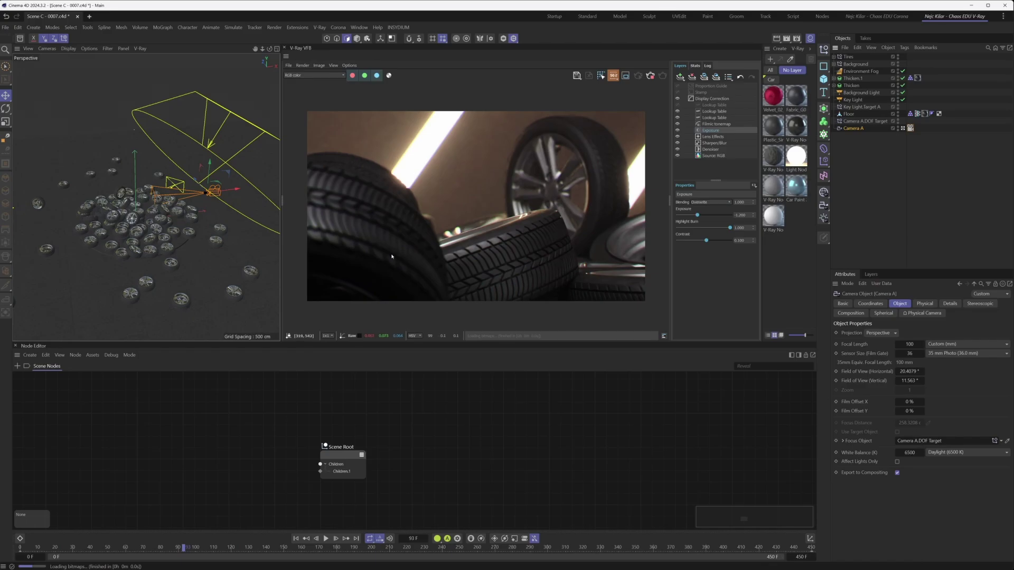
alt+drag(190, 209, 162, 199)
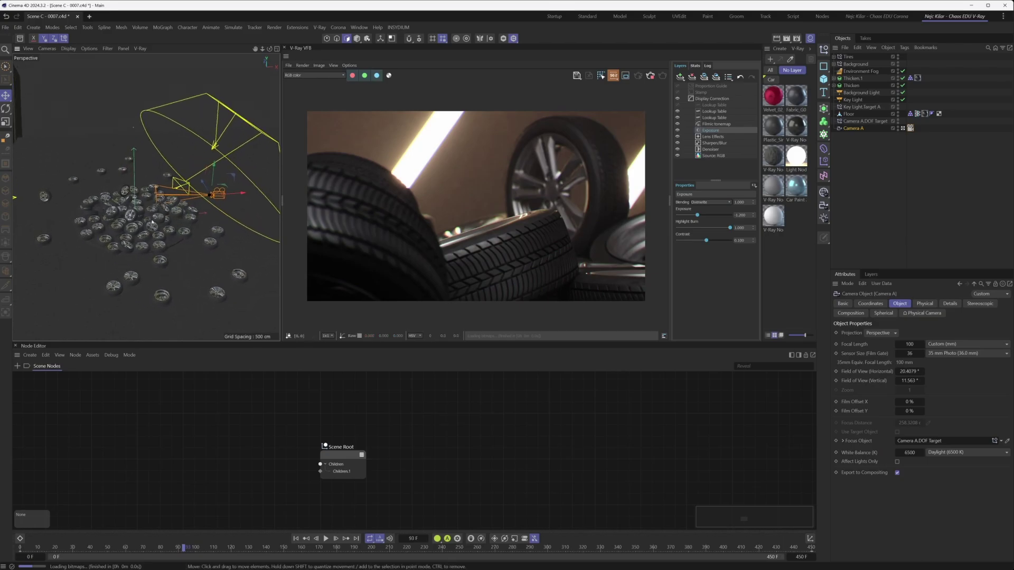
alt+drag(154, 220, 216, 212)
scroll(216, 212, up, 10)
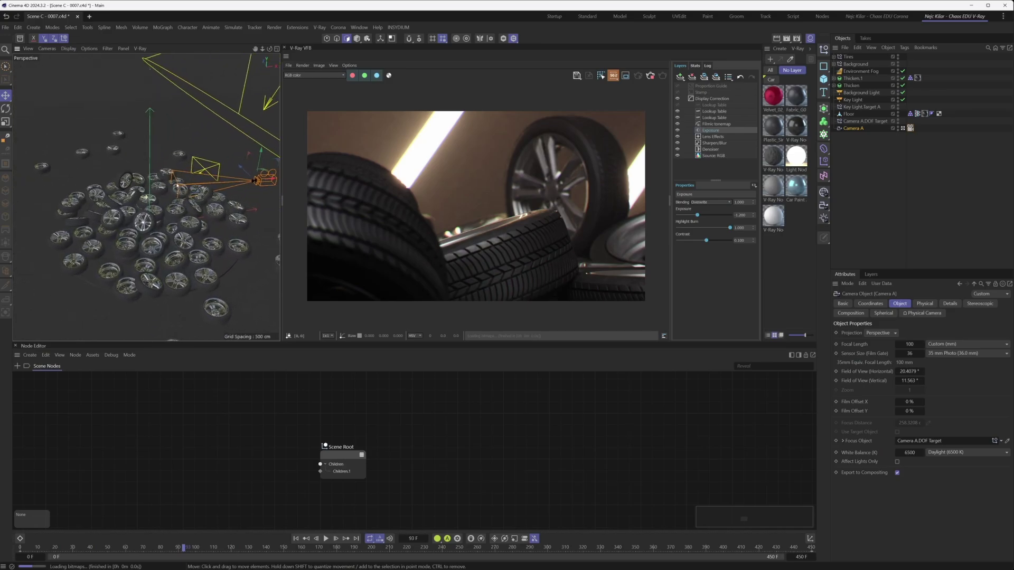
alt+drag(165, 190, 164, 184)
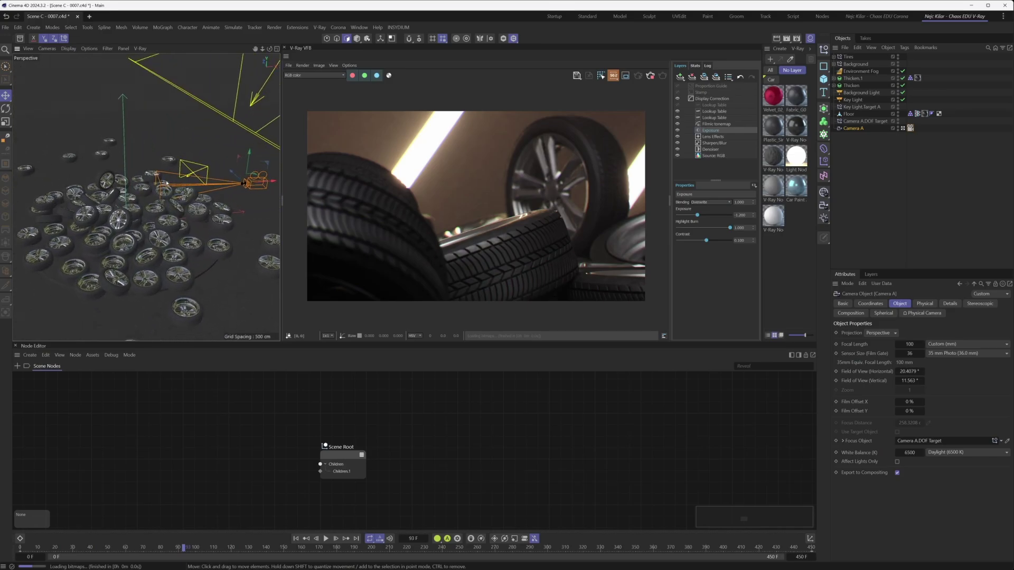
Step: Scrub the animation to frame 150 and on to frame 374 to follow the focus shift between the tires
drag(185, 548, 283, 552)
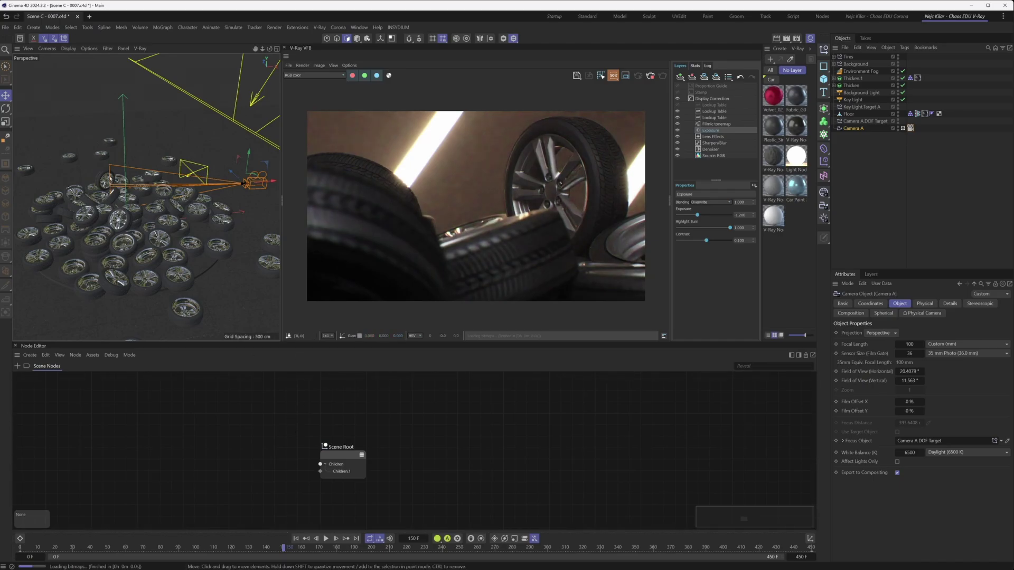
drag(283, 549, 680, 551)
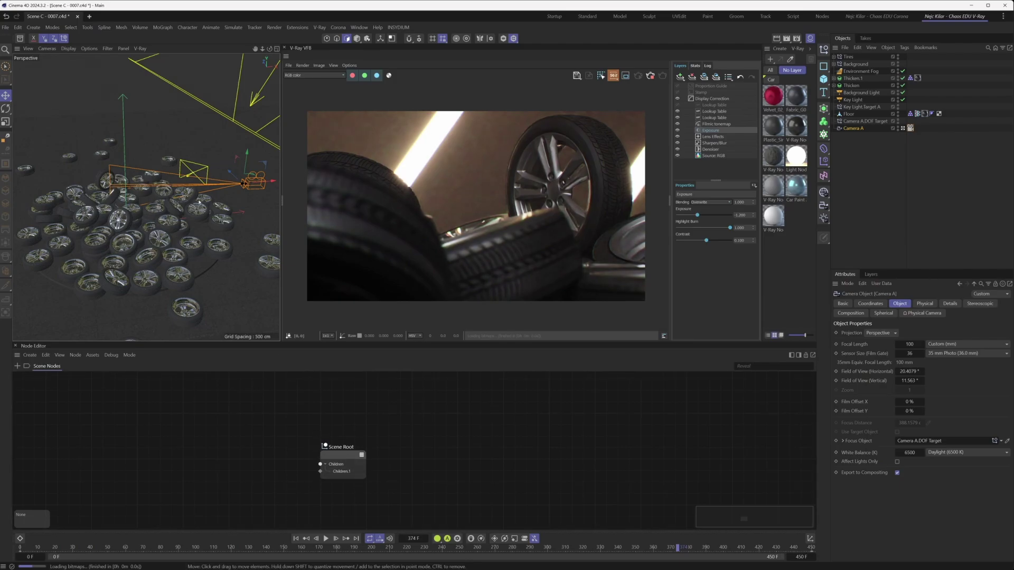
alt+drag(179, 209, 173, 209)
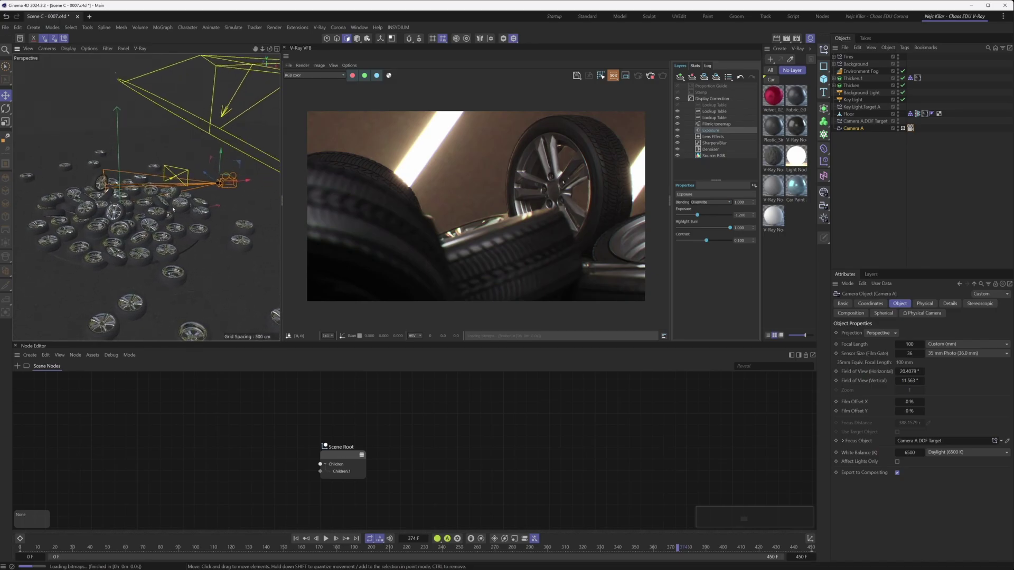
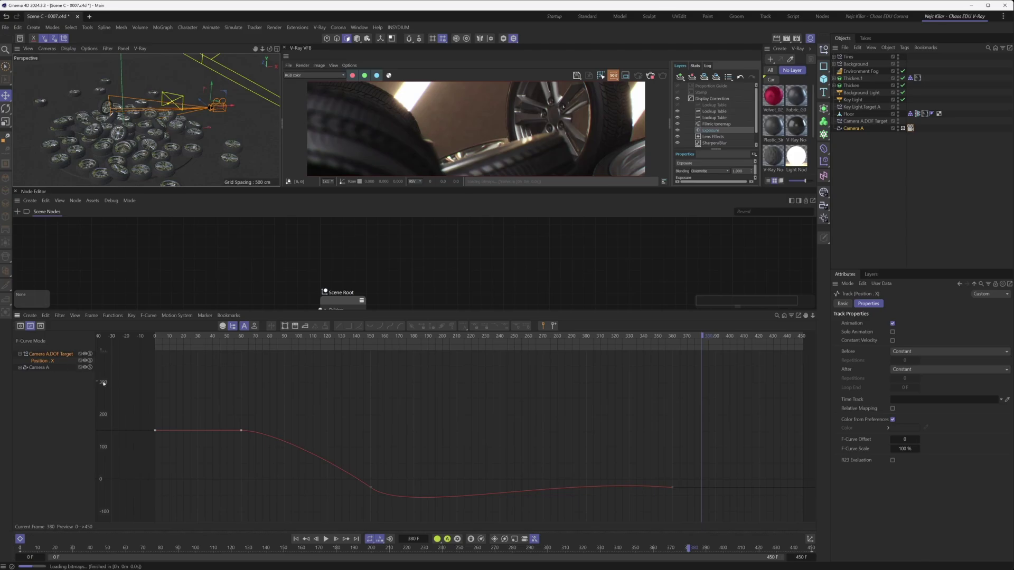
Step: Frame the DOF target's Position . X F-curve, inspect it at frames 150, 289 and 360, and close the animation timeline
key(h)
scroll(396, 418, down, 3)
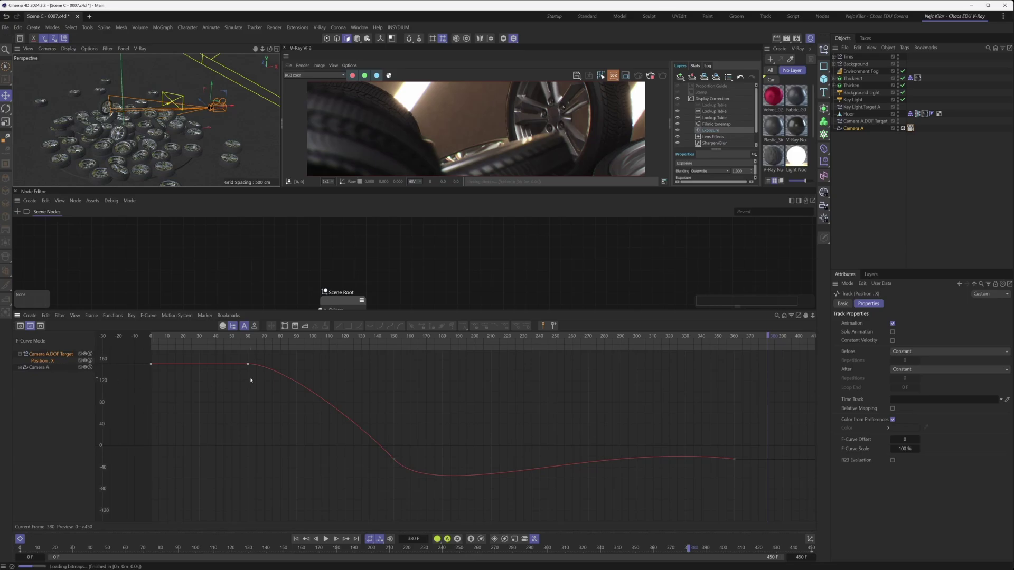
drag(182, 336, 397, 362)
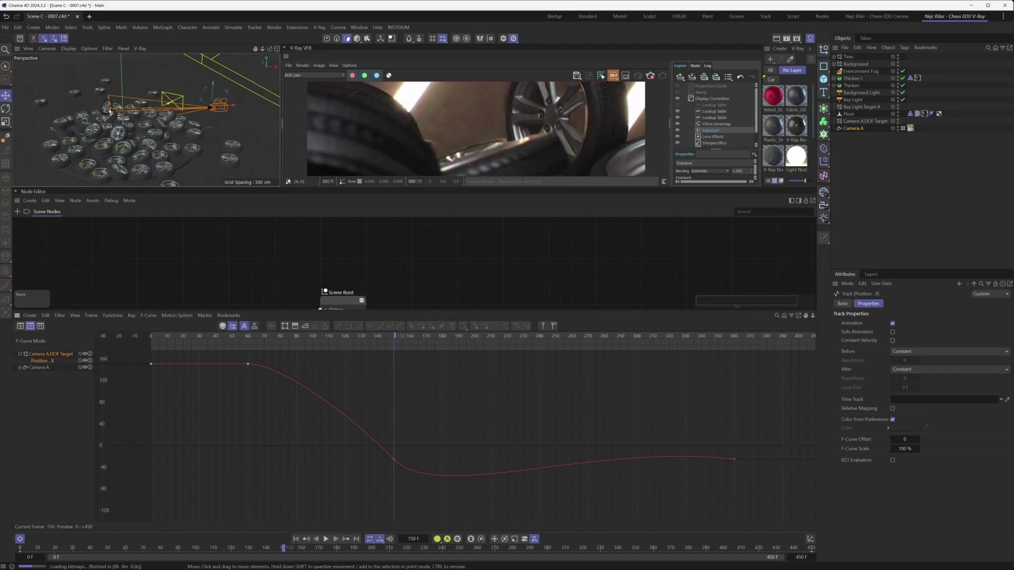
scroll(519, 126, down, 1)
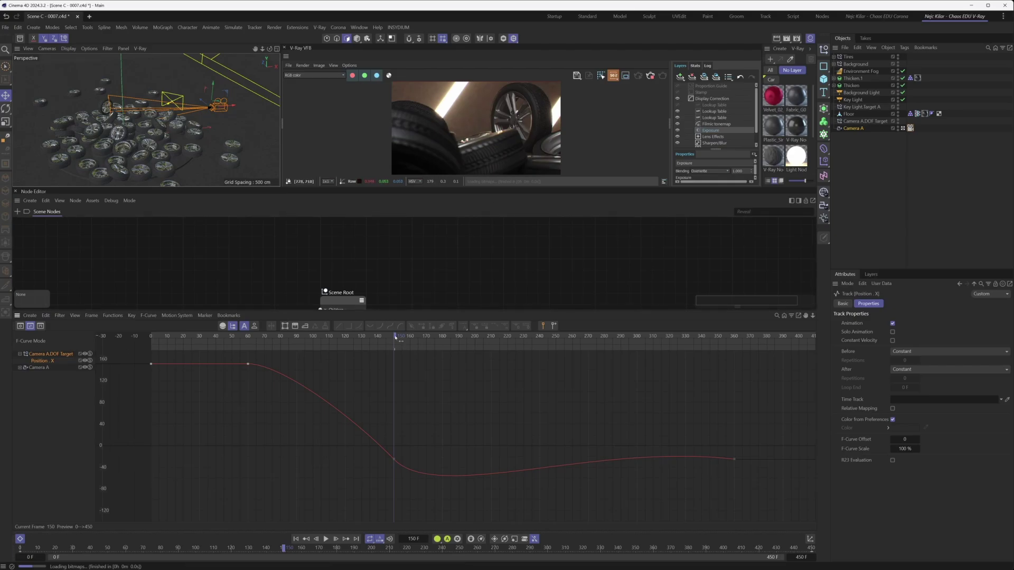
drag(396, 338, 619, 338)
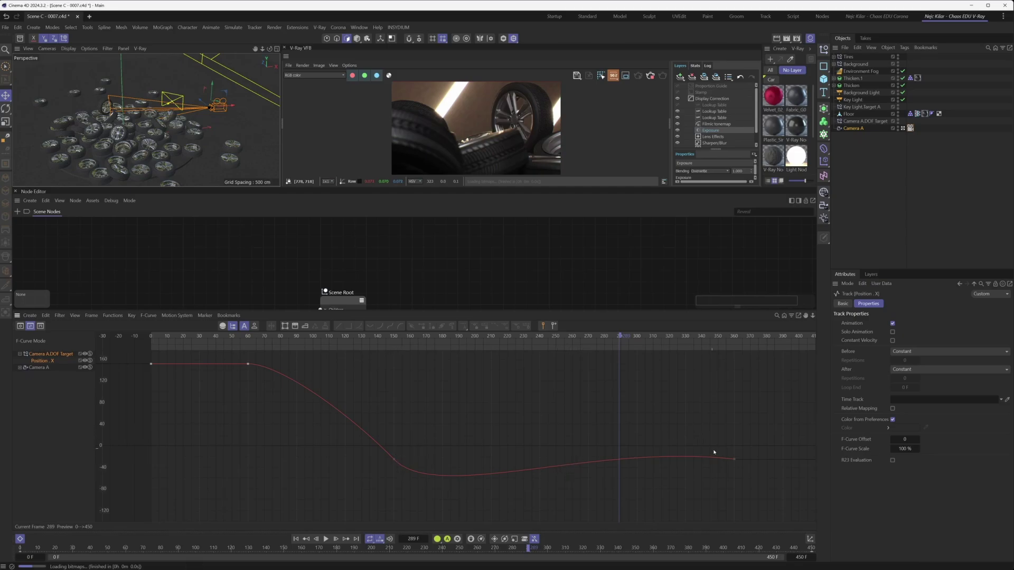
drag(618, 336, 734, 336)
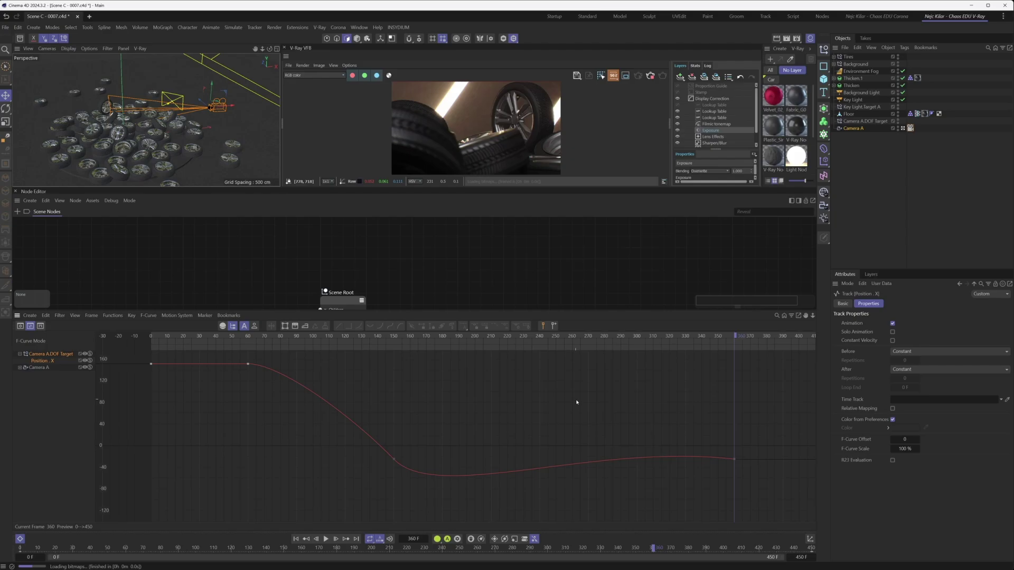
key(shift+F3)
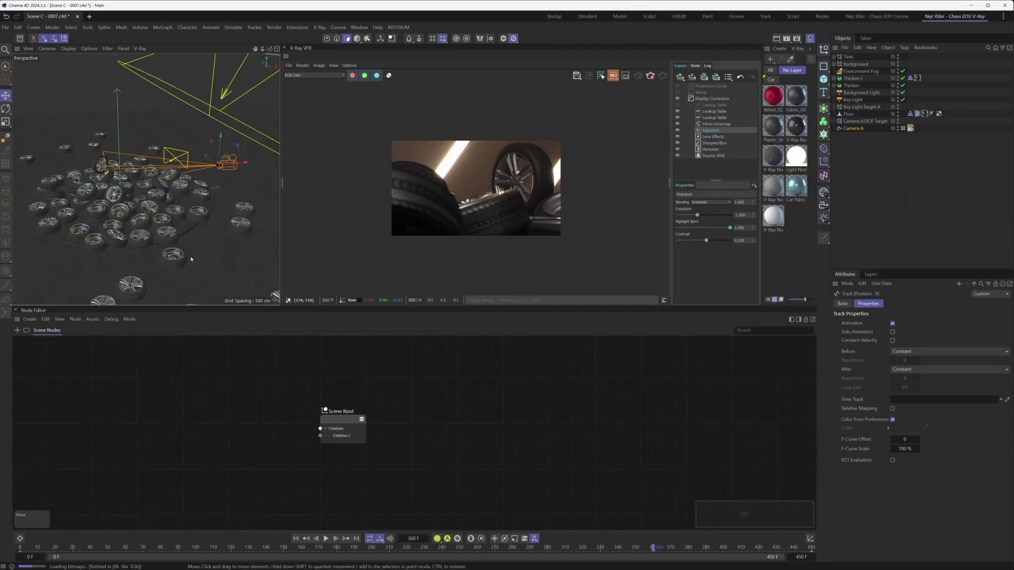
alt+drag(137, 179, 163, 177)
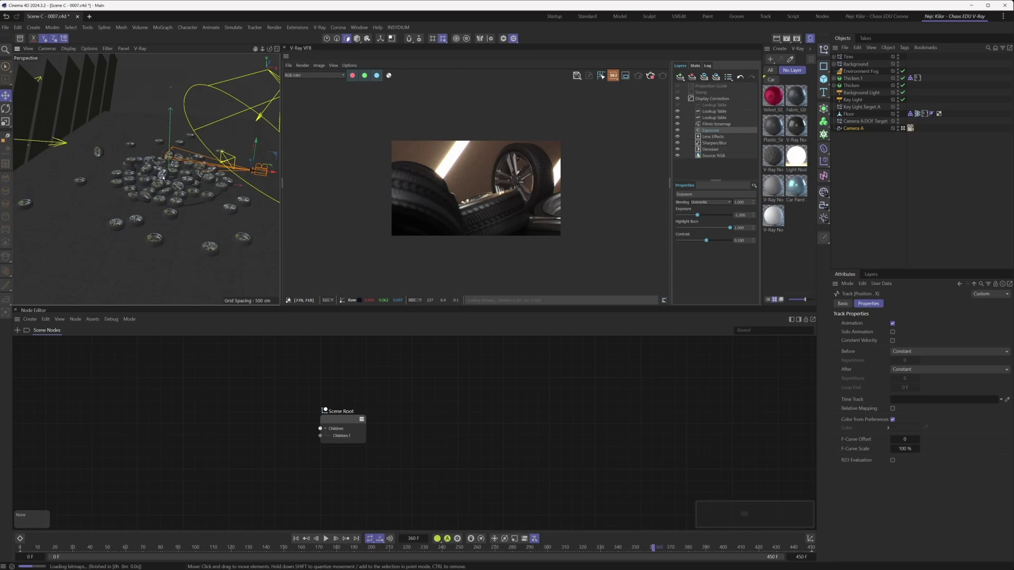